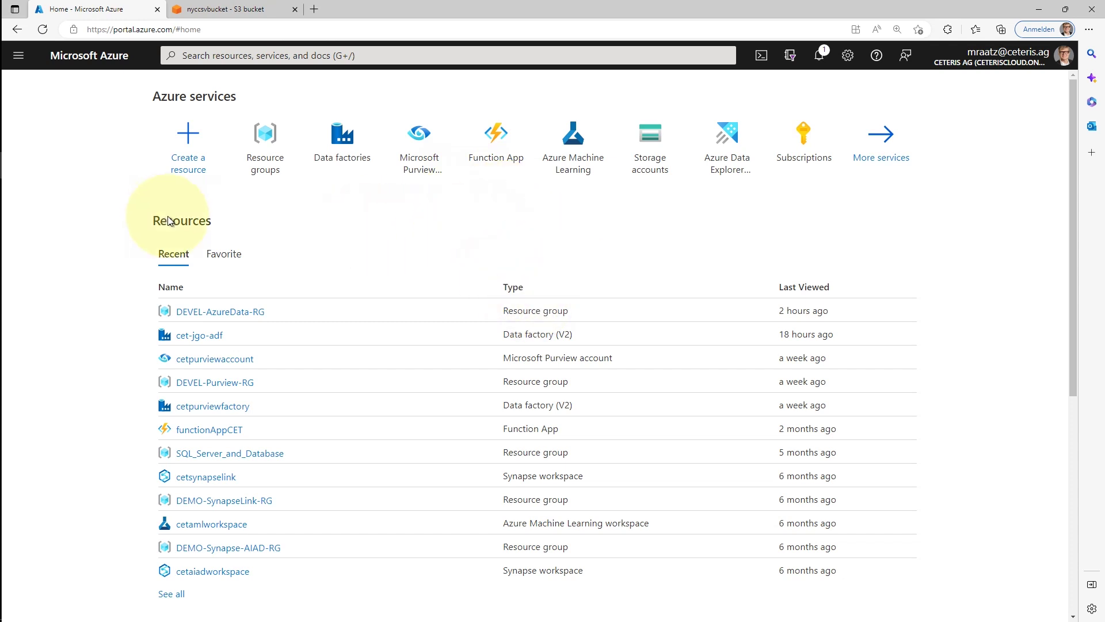
From the DEVEL-AzureData-RG group, find 'storage account' in the Marketplace and open its creation form
click(233, 314)
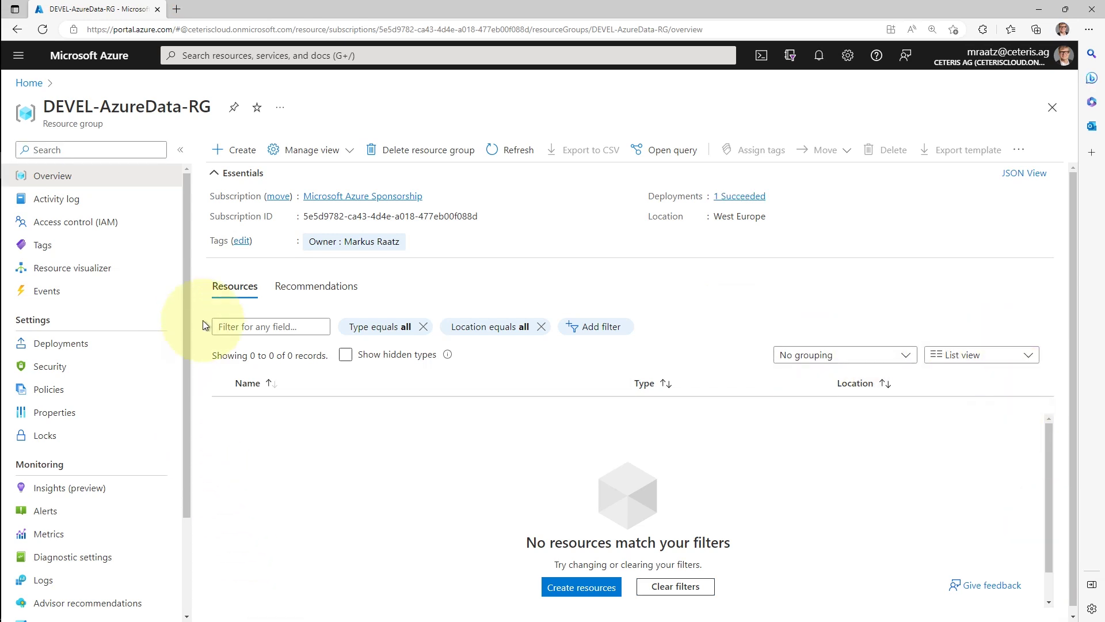
click(236, 149)
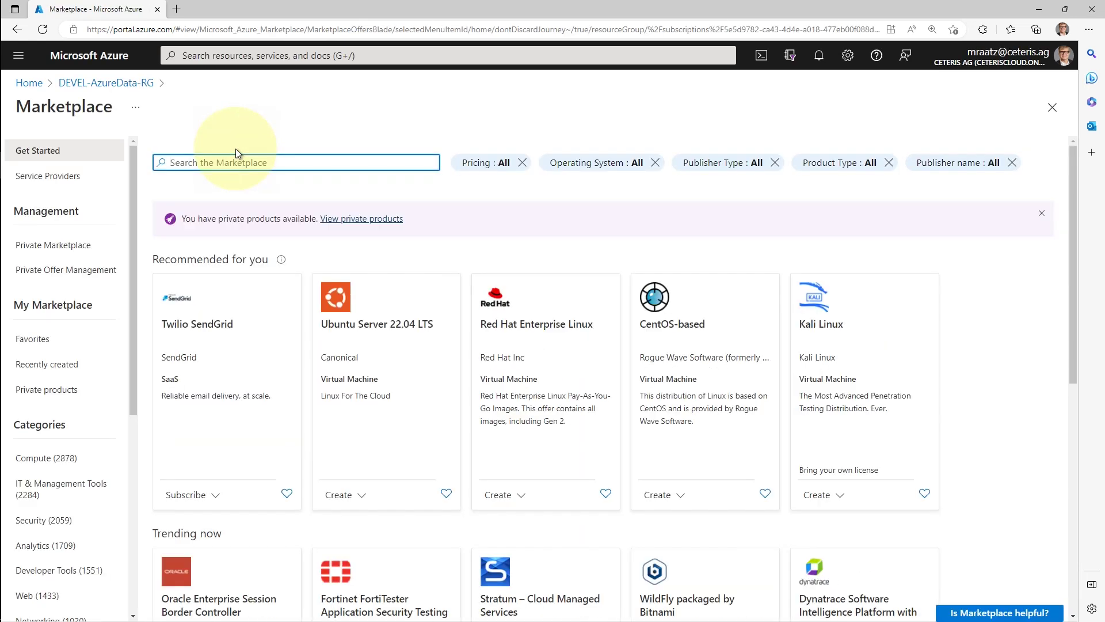
text(sto)
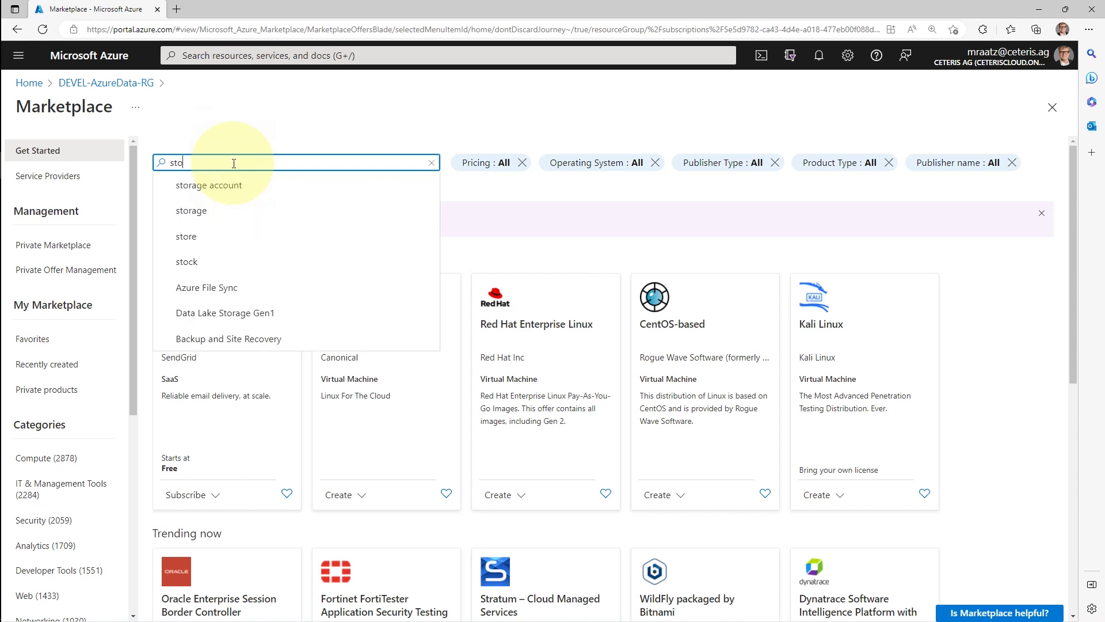
click(229, 181)
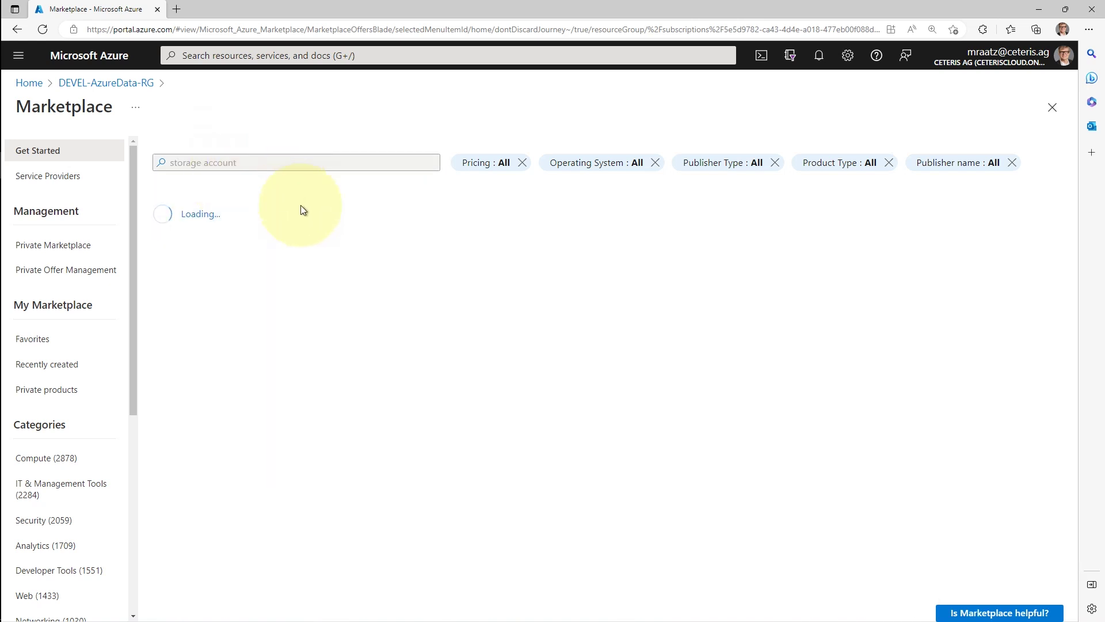
click(180, 449)
click(192, 470)
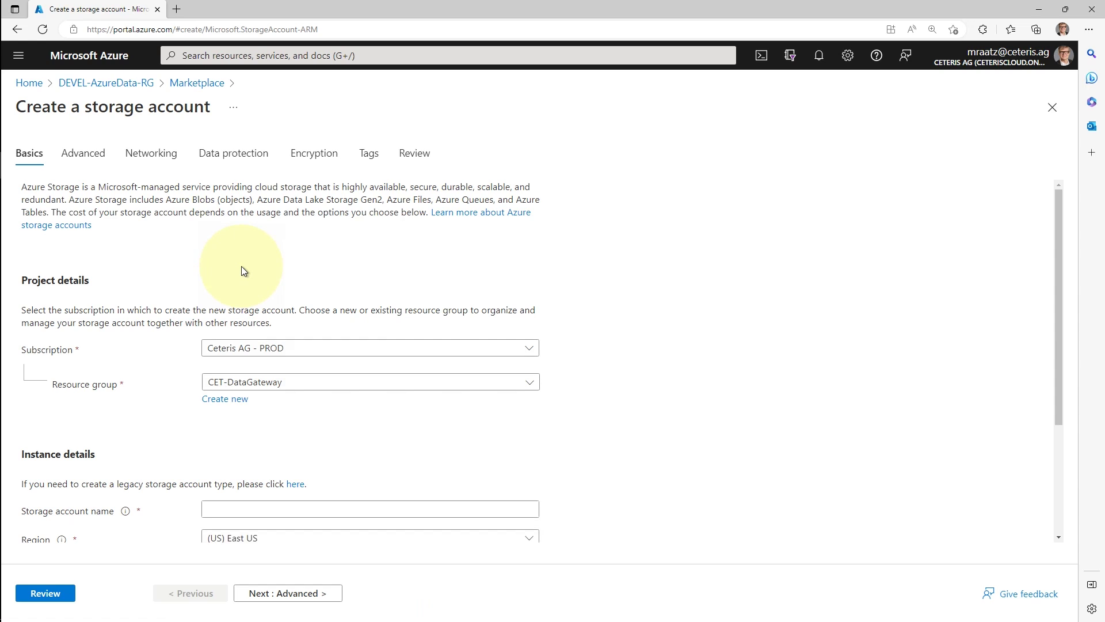
Select the Microsoft Azure Sponsorship subscription and the DEVEL-AzureData-RG resource group
click(525, 347)
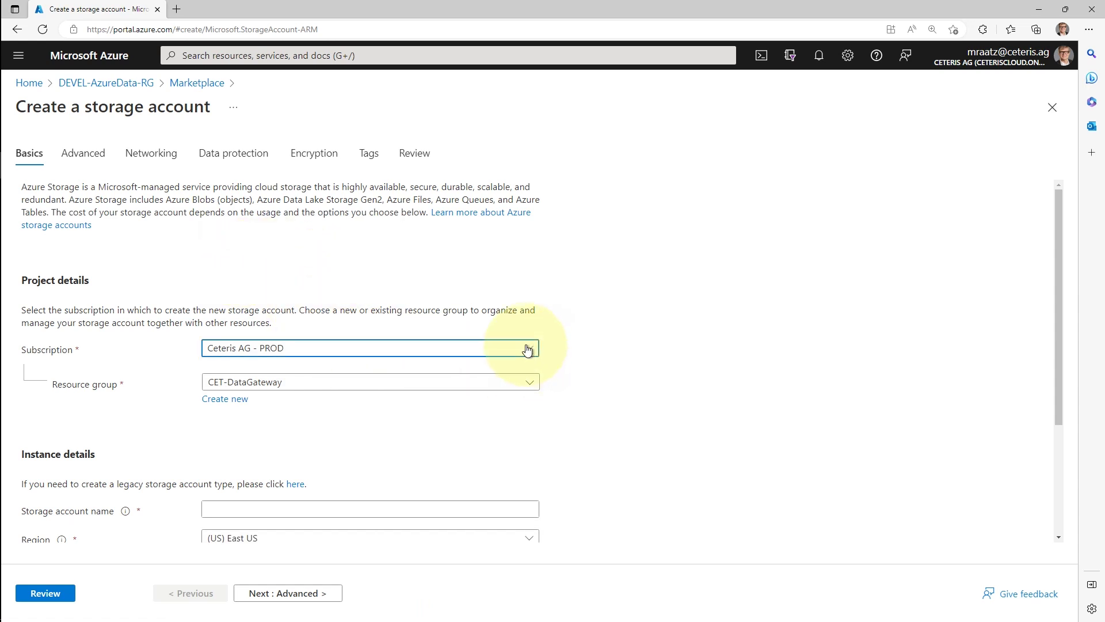
click(304, 446)
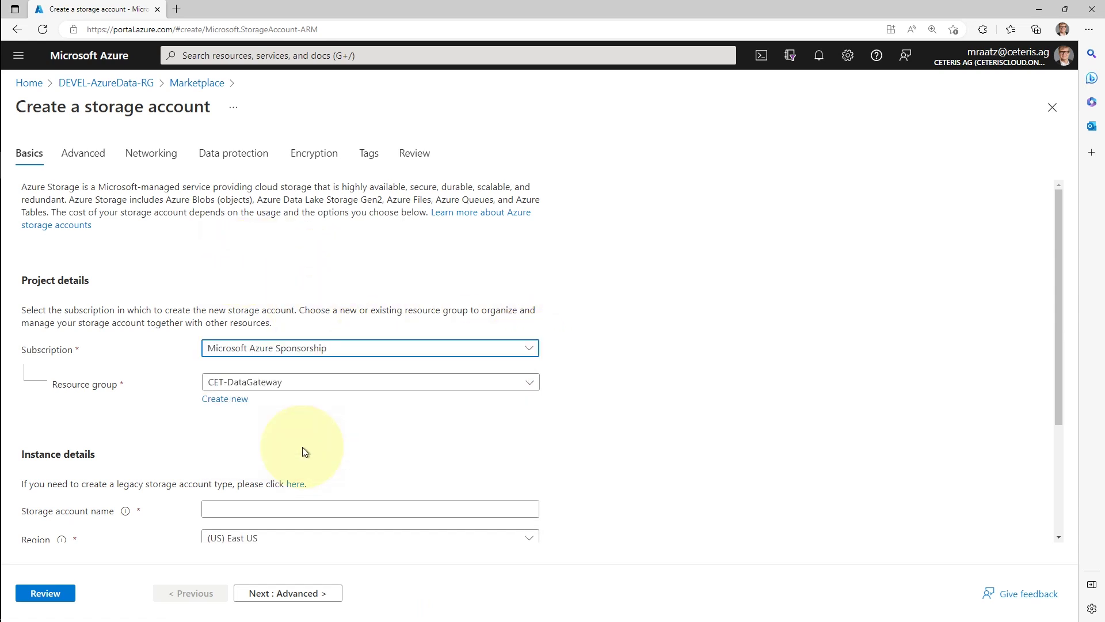
click(529, 386)
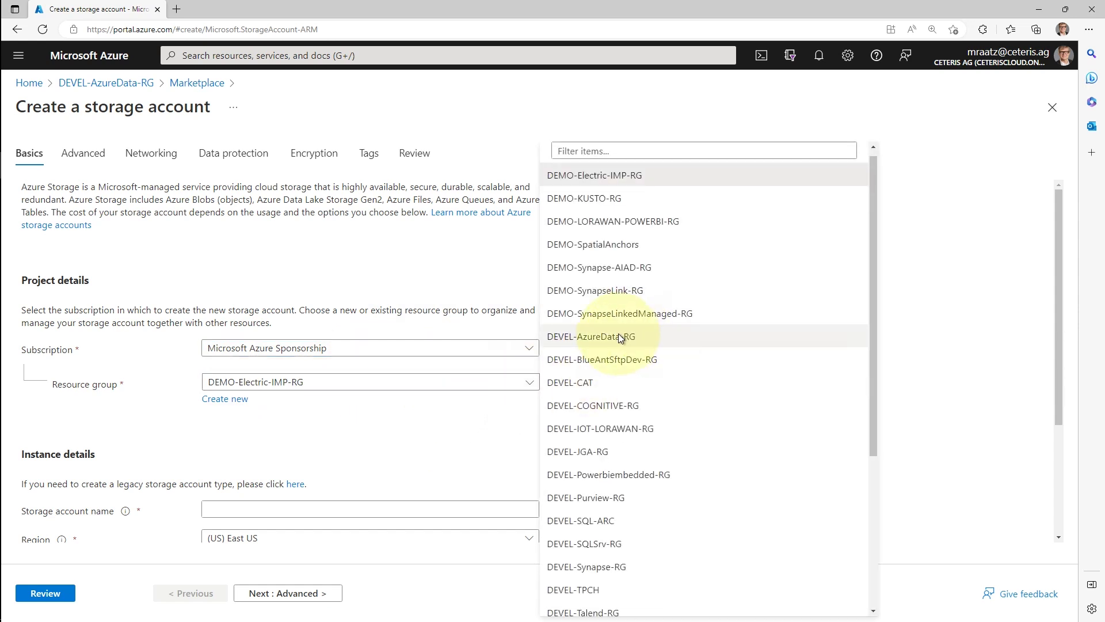
click(618, 343)
scroll(668, 408, down, 3)
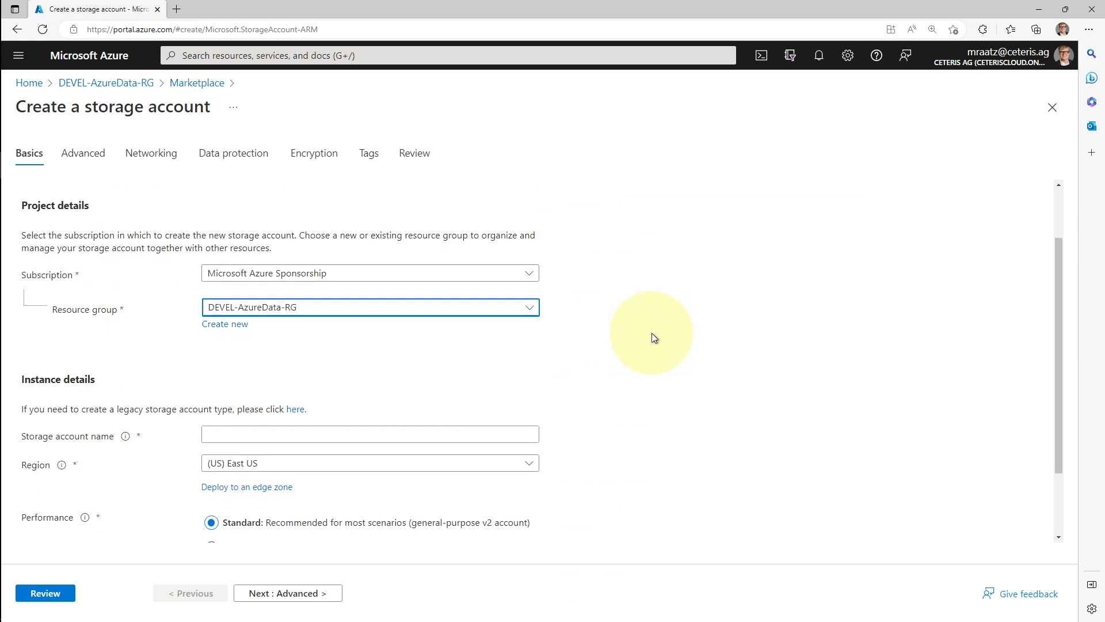
Name the account azuredatastorageaccount and set its region to (Europe) West Europe
click(225, 368)
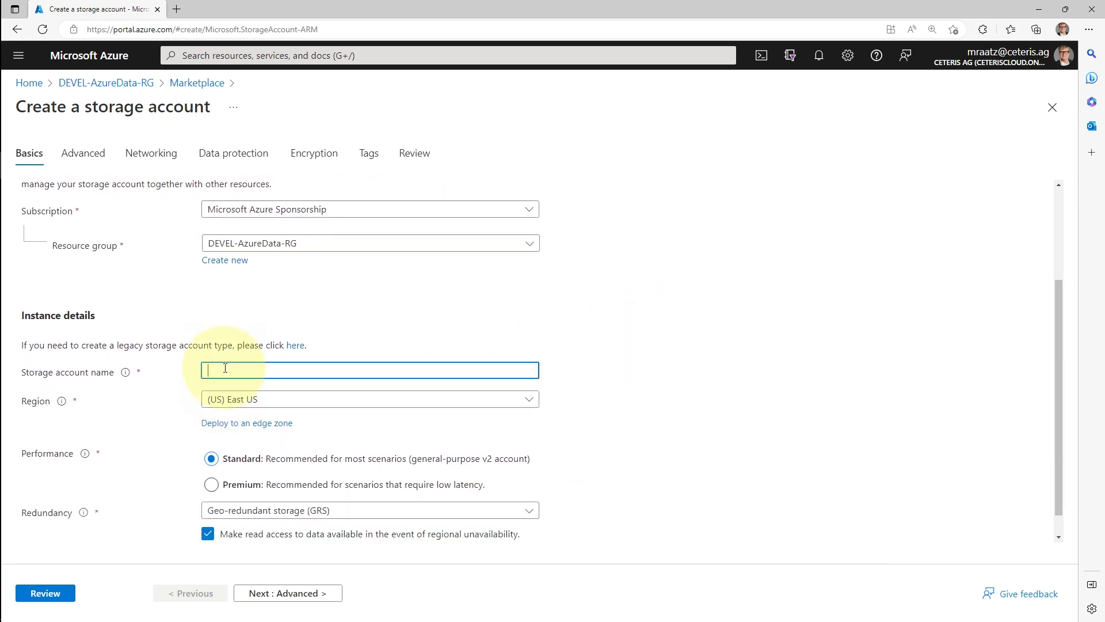
text(azuredatastorageaccount)
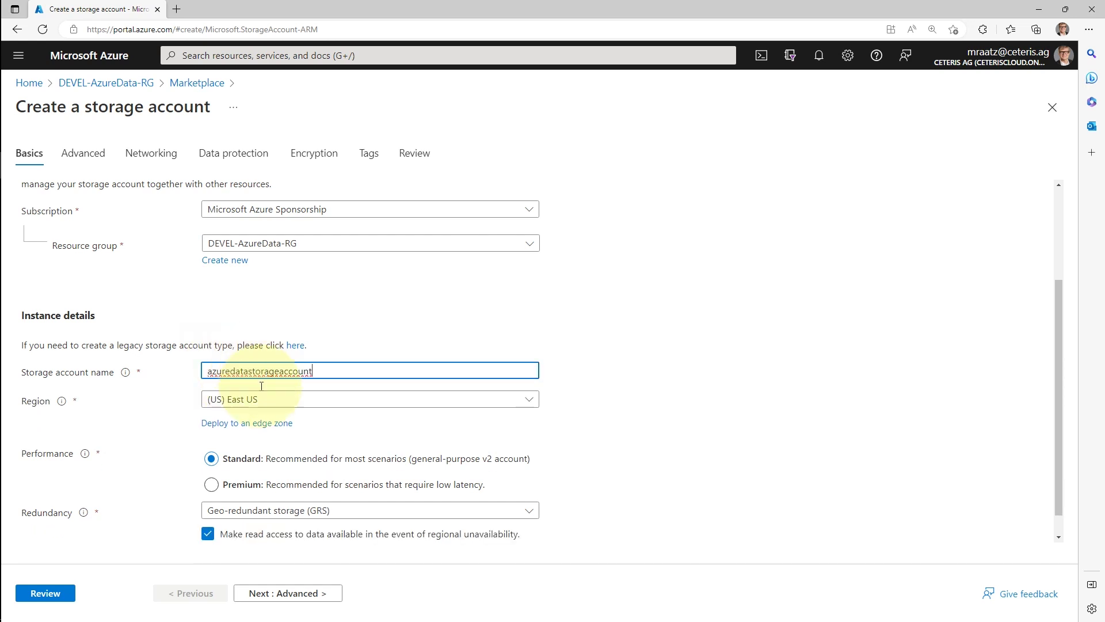
click(320, 400)
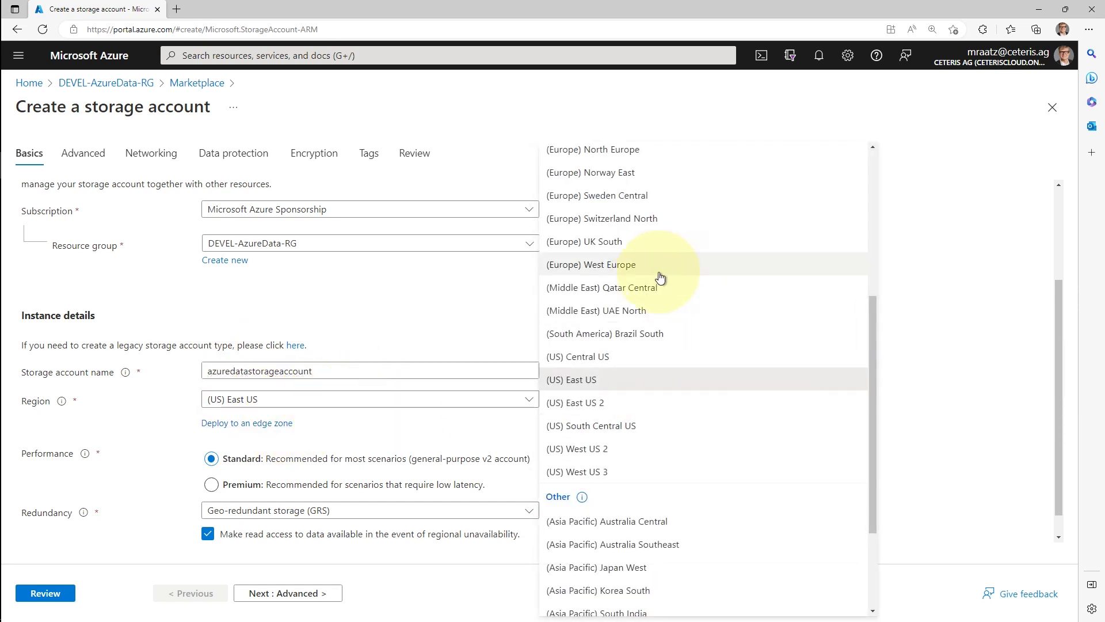
click(638, 266)
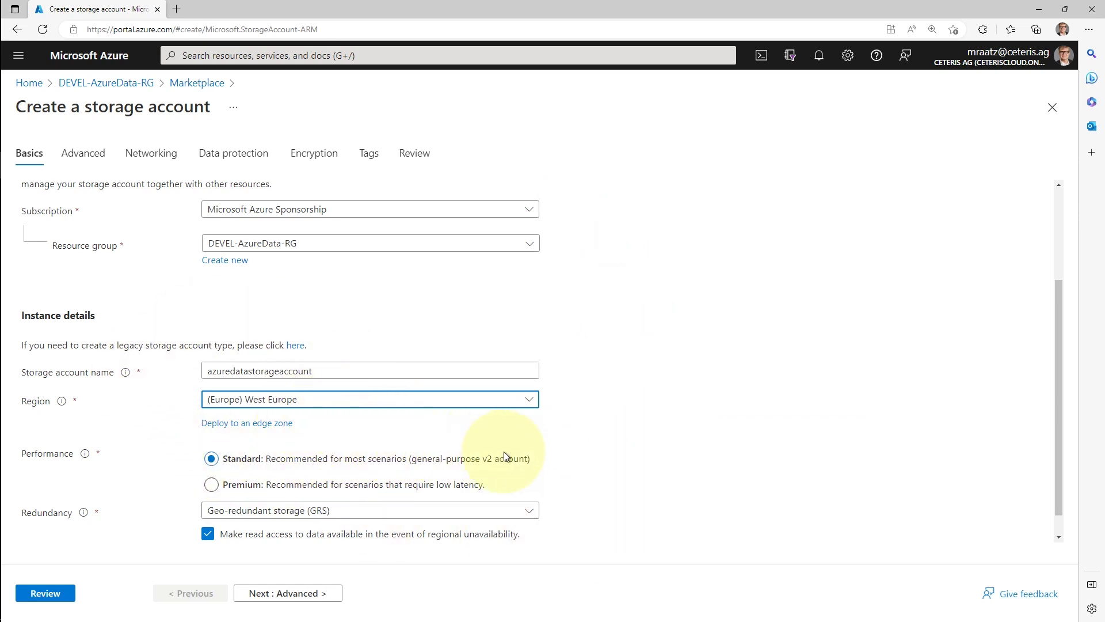
scroll(636, 444, down, 1)
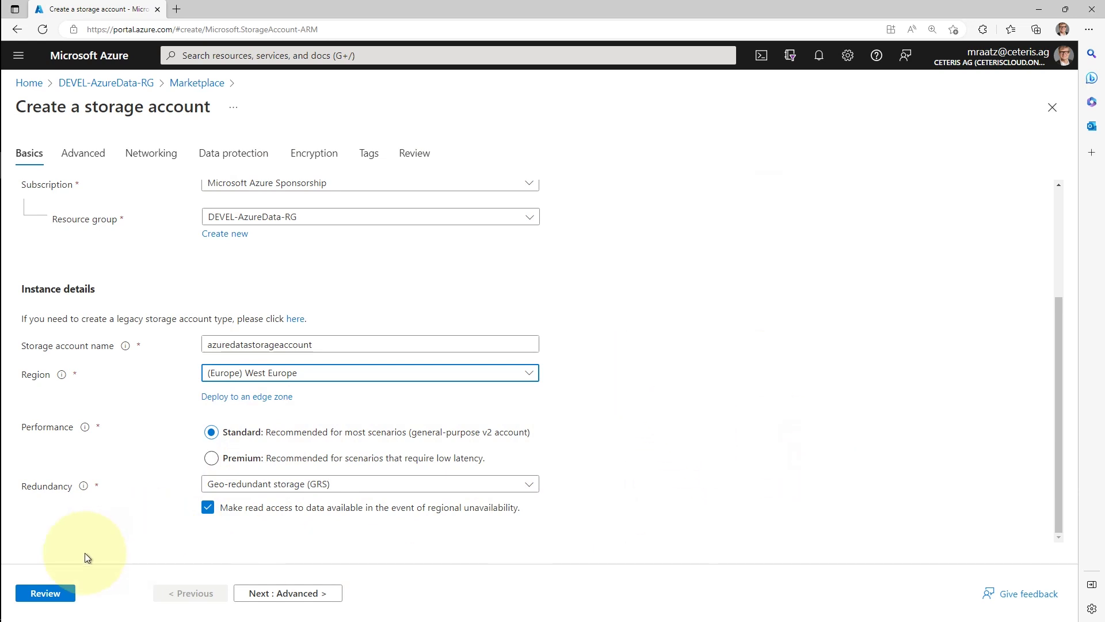
Validate the azuredatastorageaccount settings on Review, then create the account
click(43, 594)
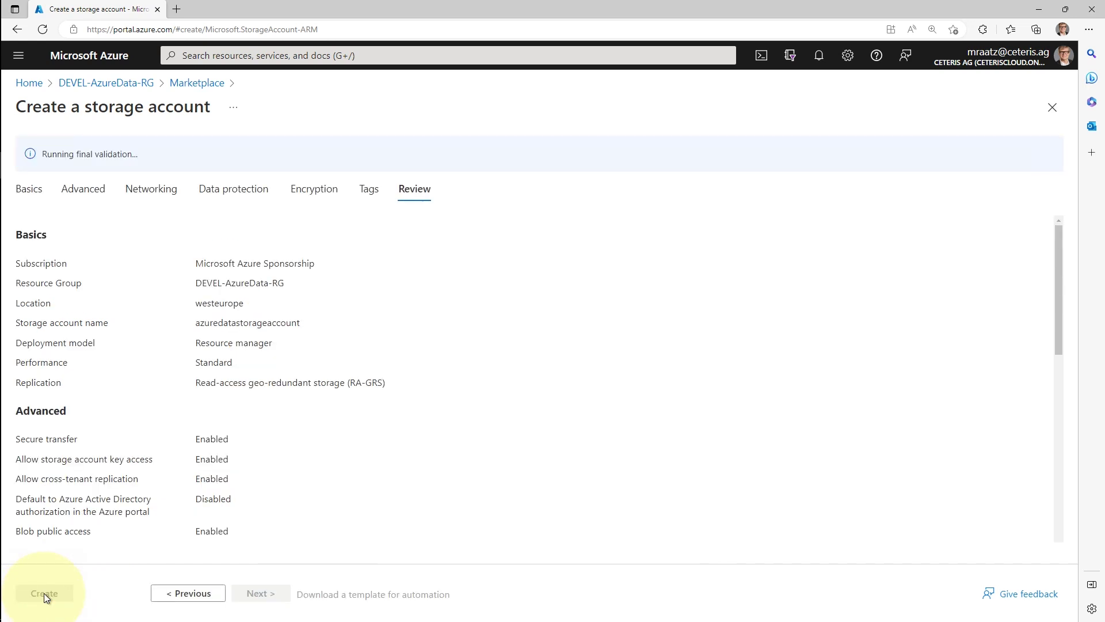
scroll(436, 337, down, 1)
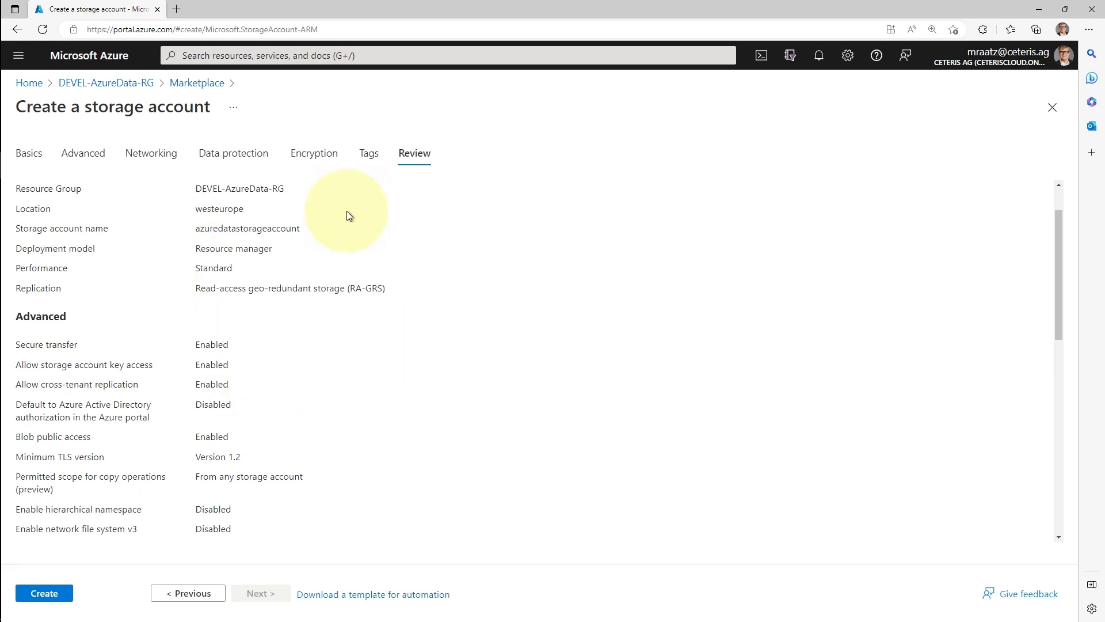
click(37, 593)
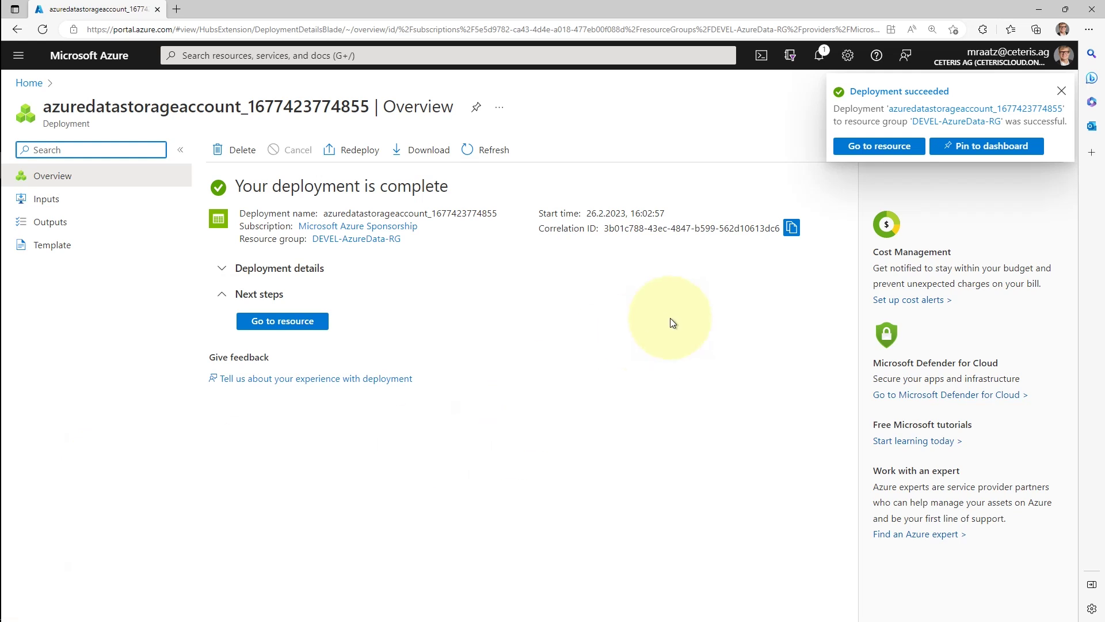
Open azuredatastorageaccount, check your own roles under Access Control (IAM), then begin adding a role assignment
click(281, 322)
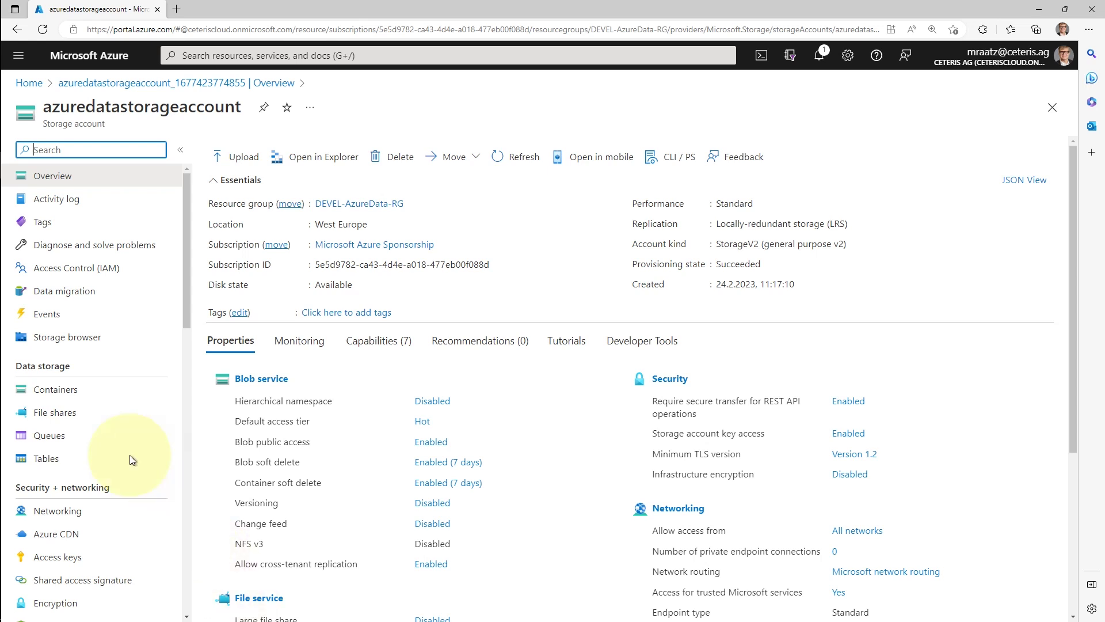
click(104, 270)
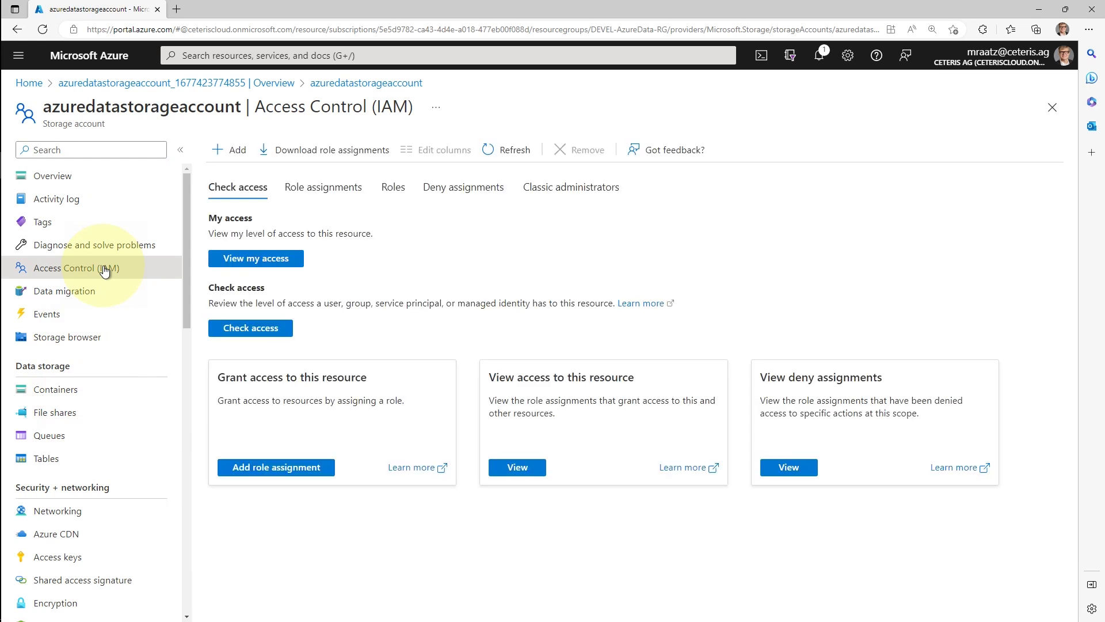
click(274, 263)
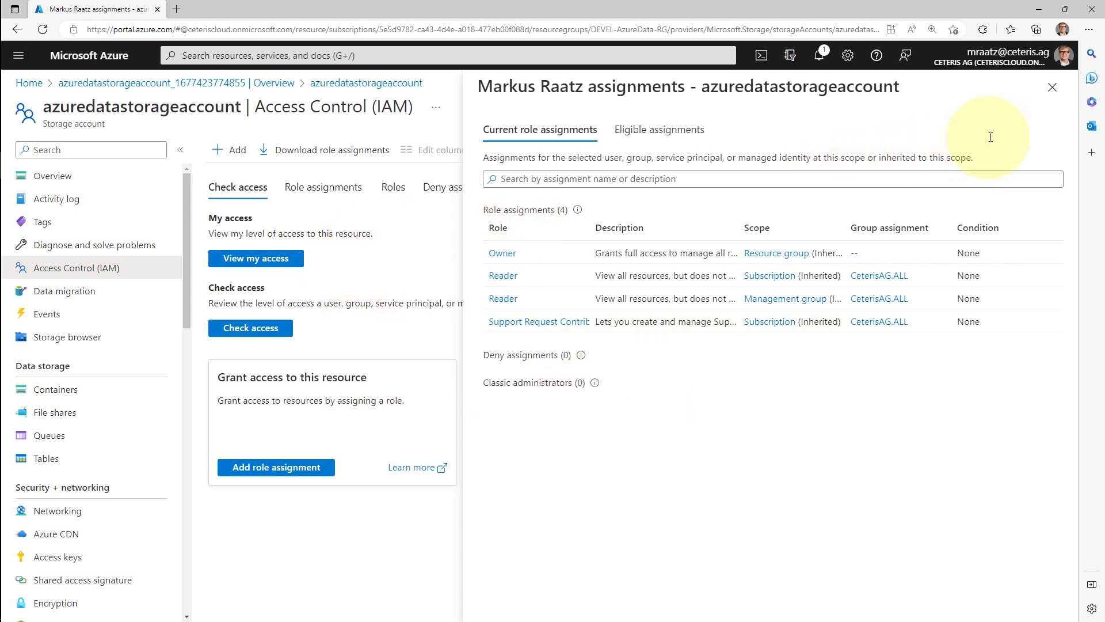
click(1051, 89)
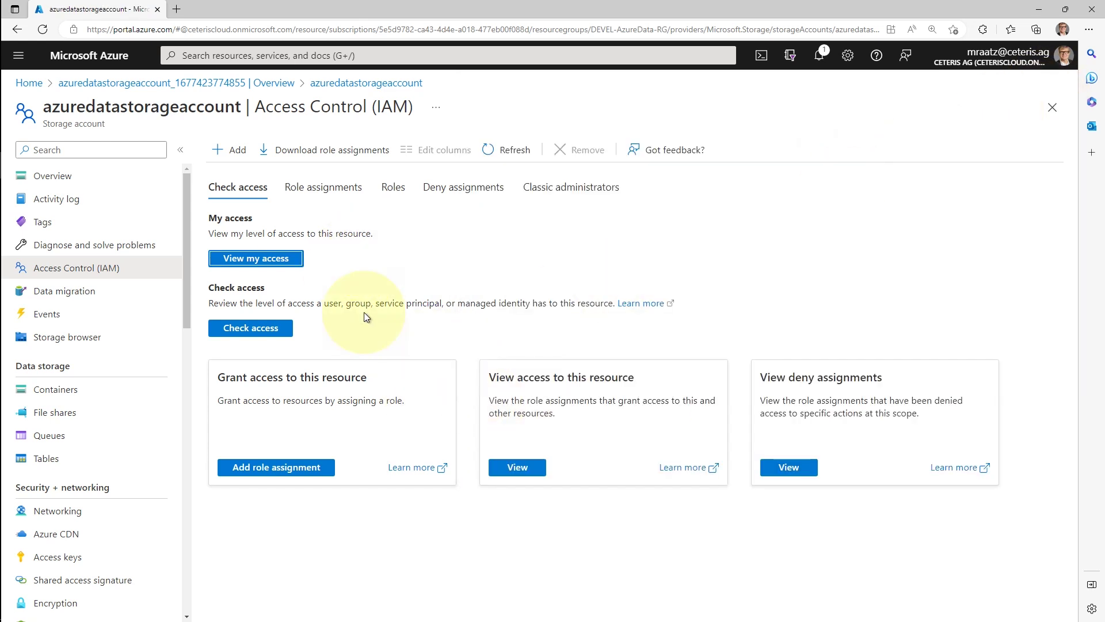
click(300, 468)
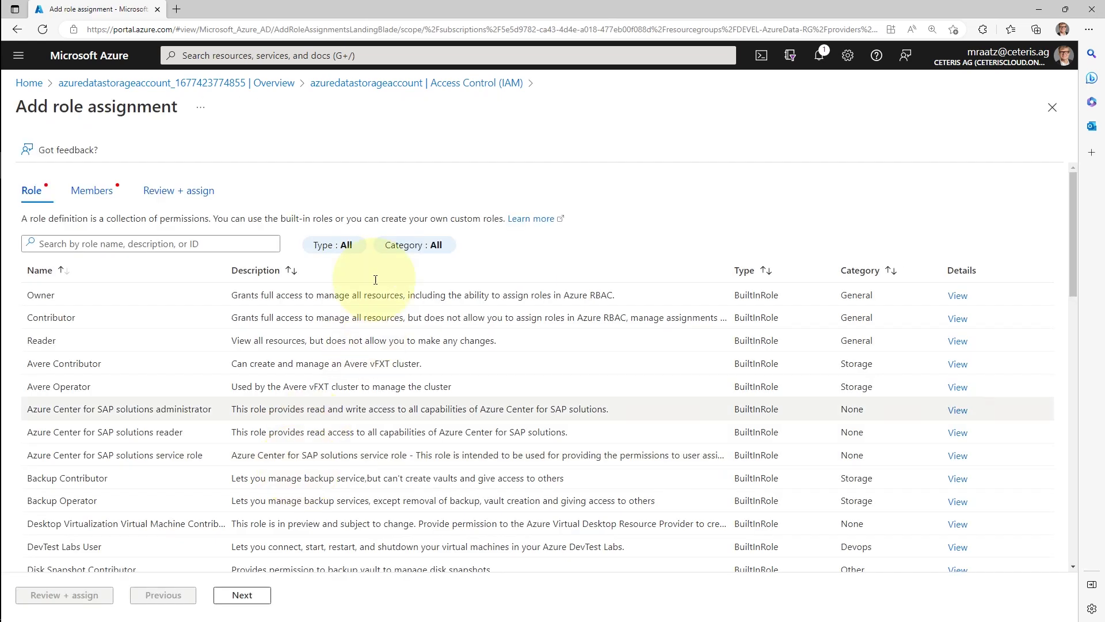
Filter the role list, select Storage Blob Data Contributor, and continue to Members
click(160, 242)
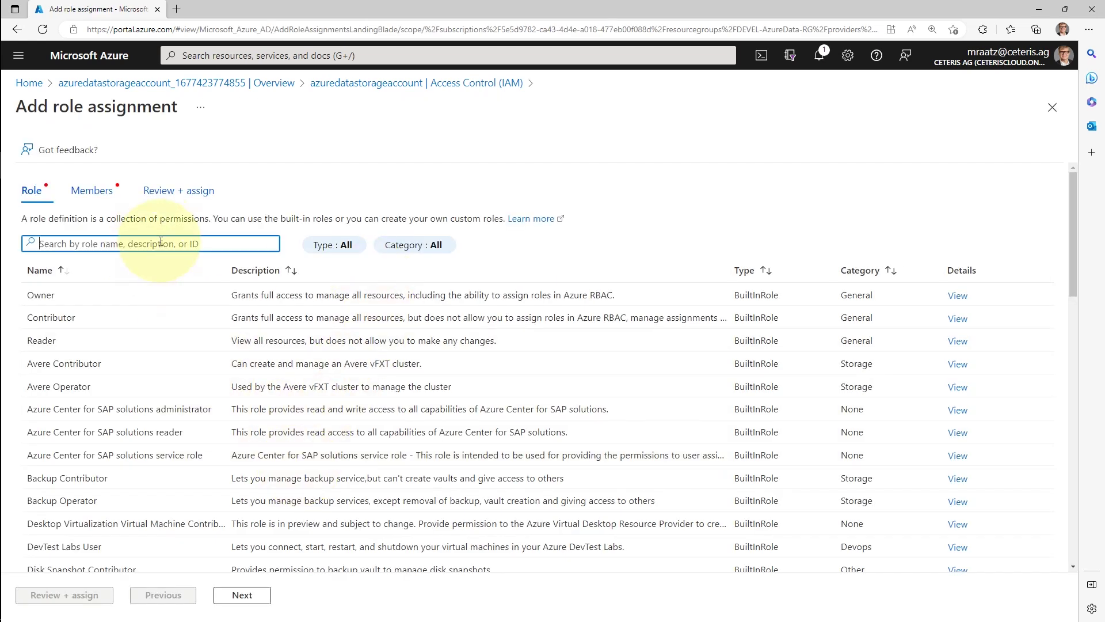
text(storage)
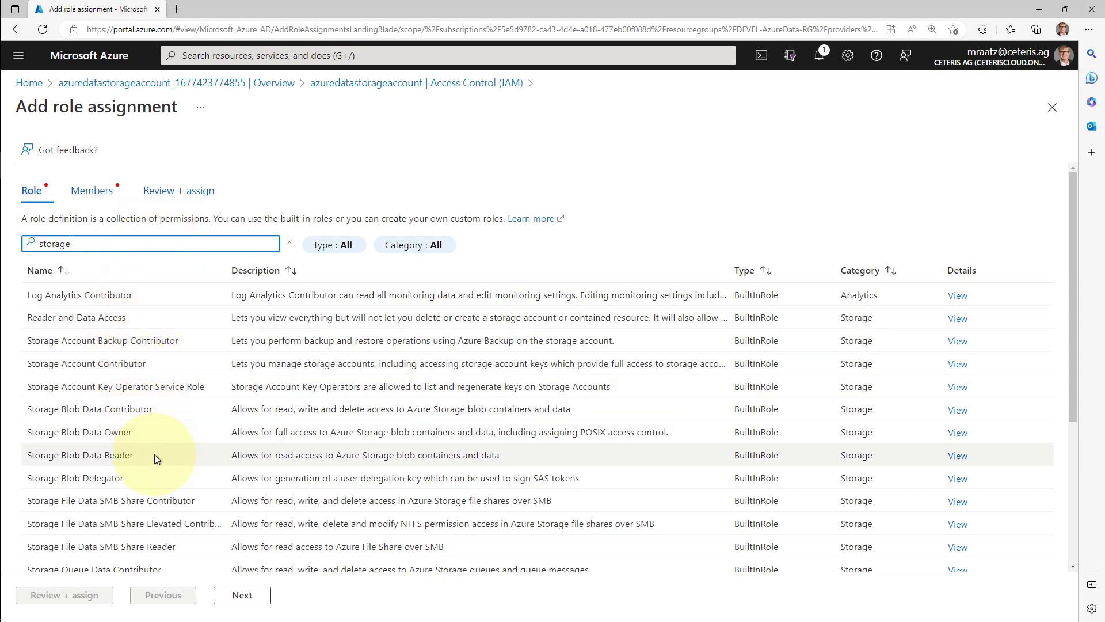
scroll(160, 484, down, 1)
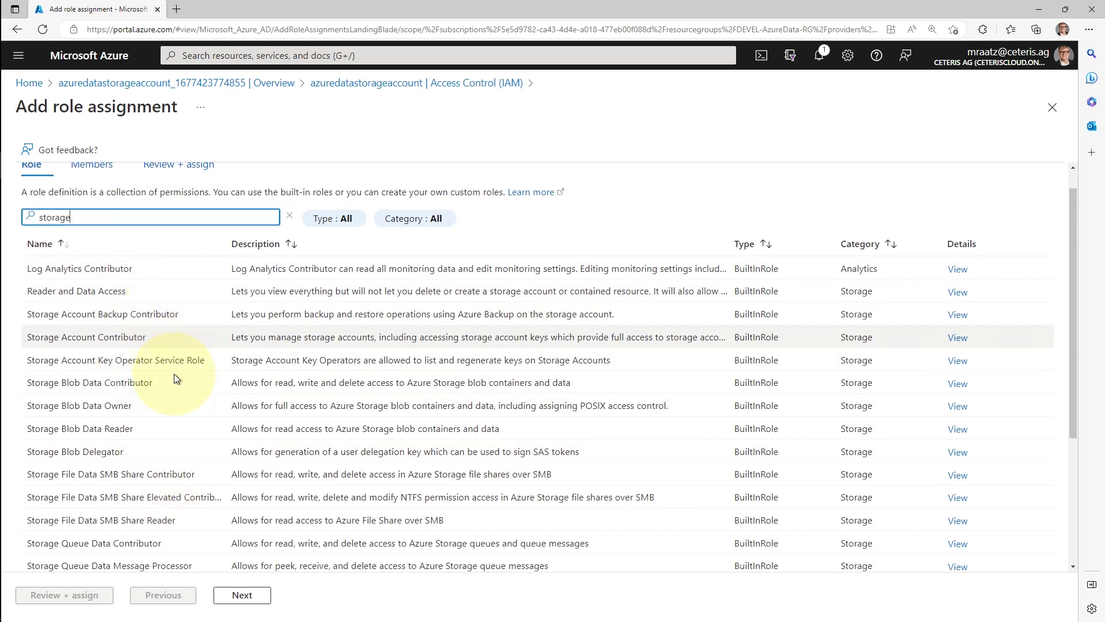
scroll(164, 484, down, 4)
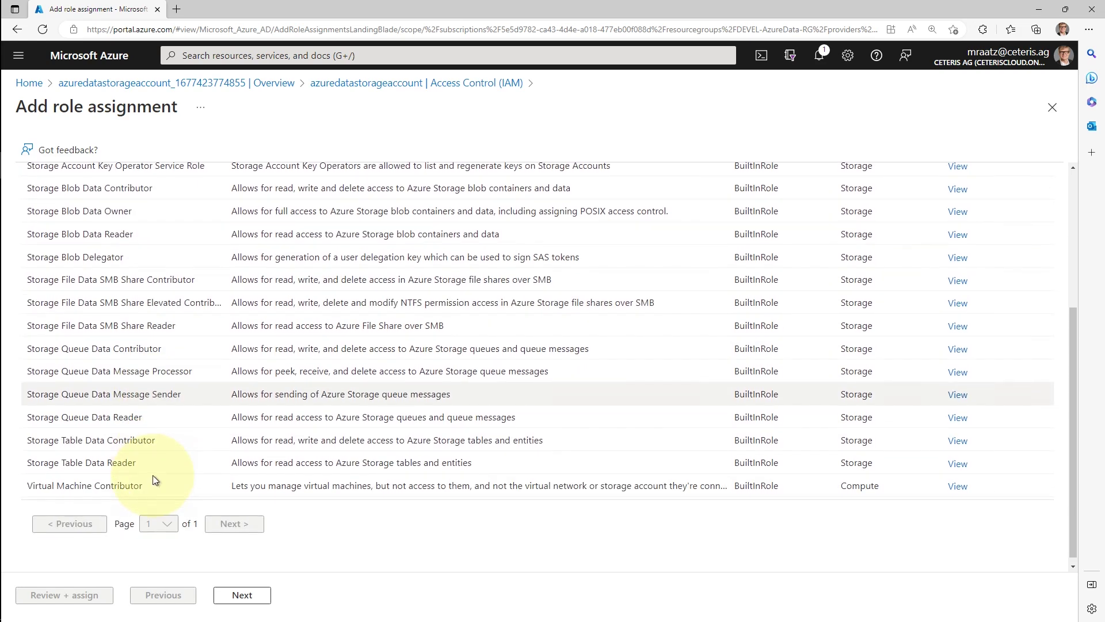
scroll(155, 480, up, 4)
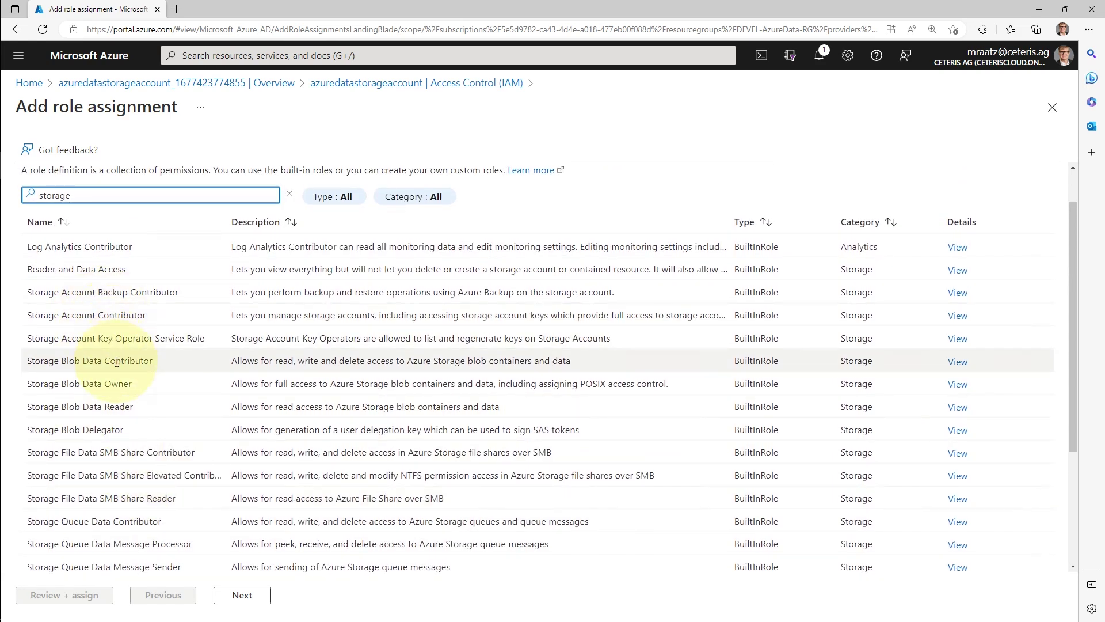
click(117, 361)
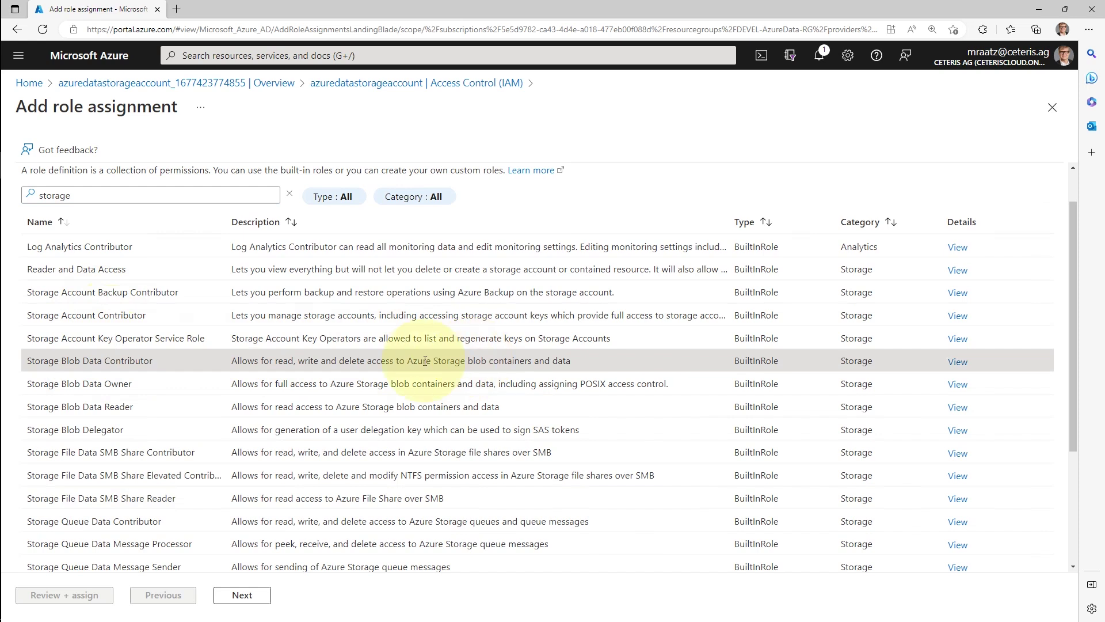
click(253, 597)
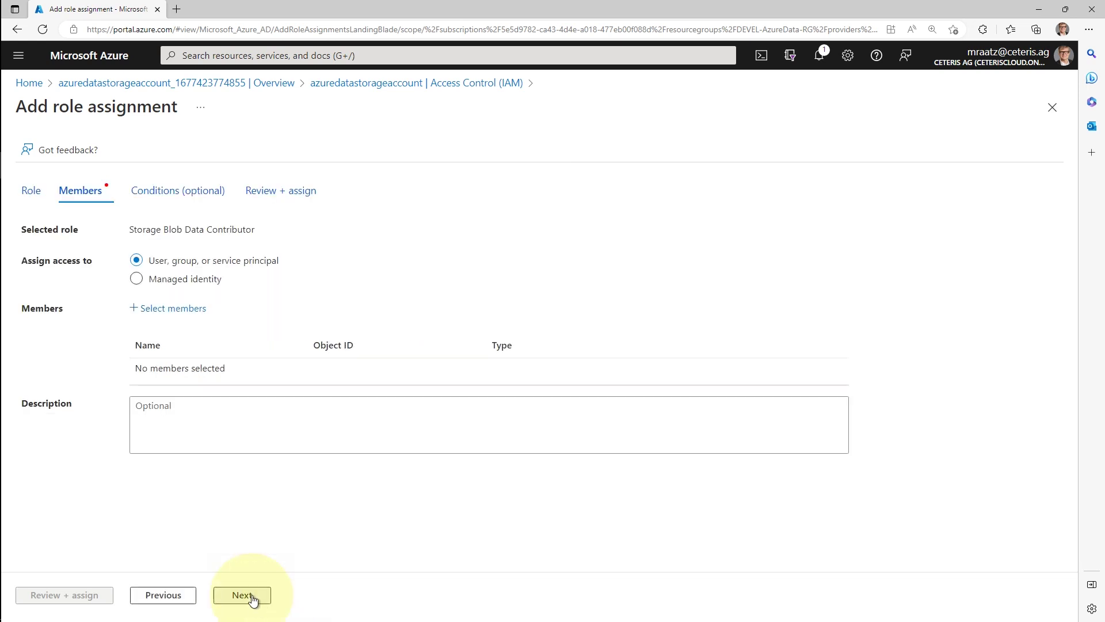
Add your own user account as the member and submit the Storage Blob Data Contributor assignment
click(142, 309)
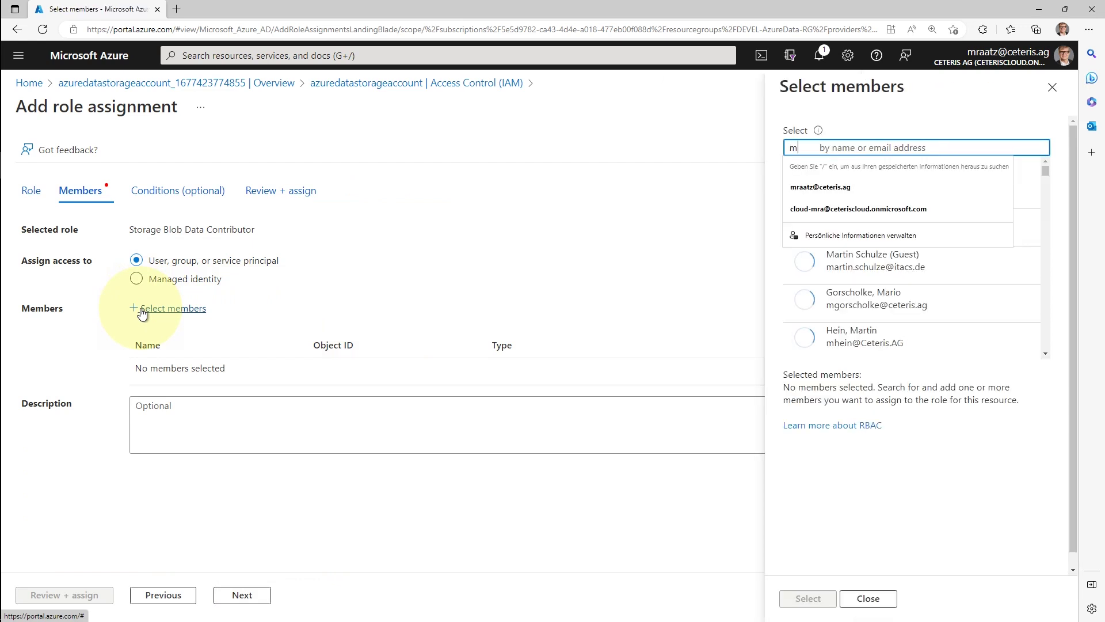
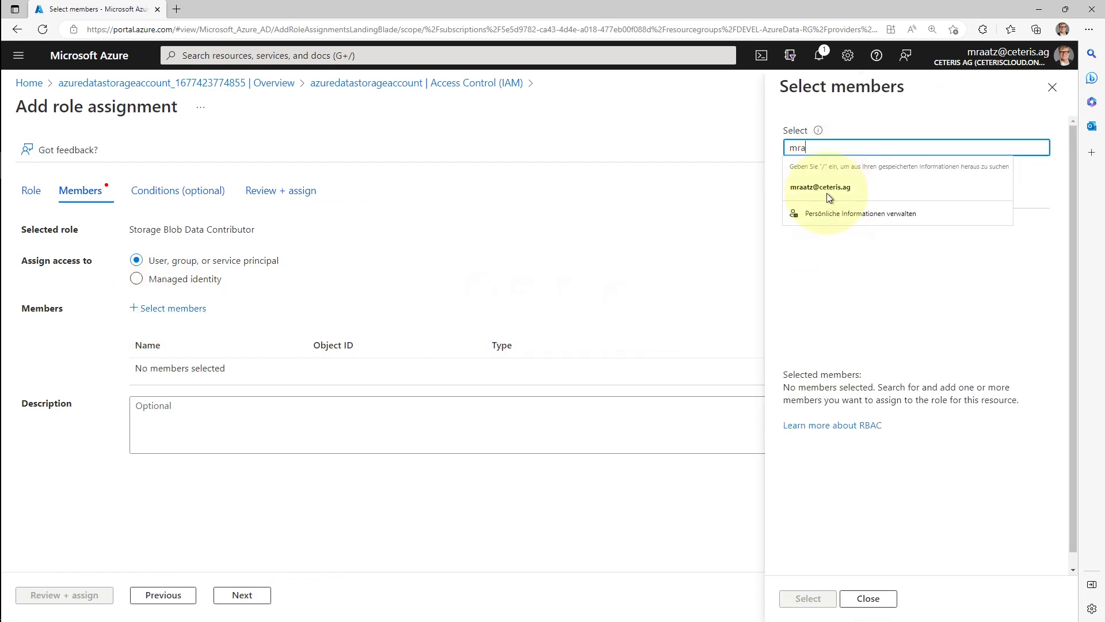
click(831, 194)
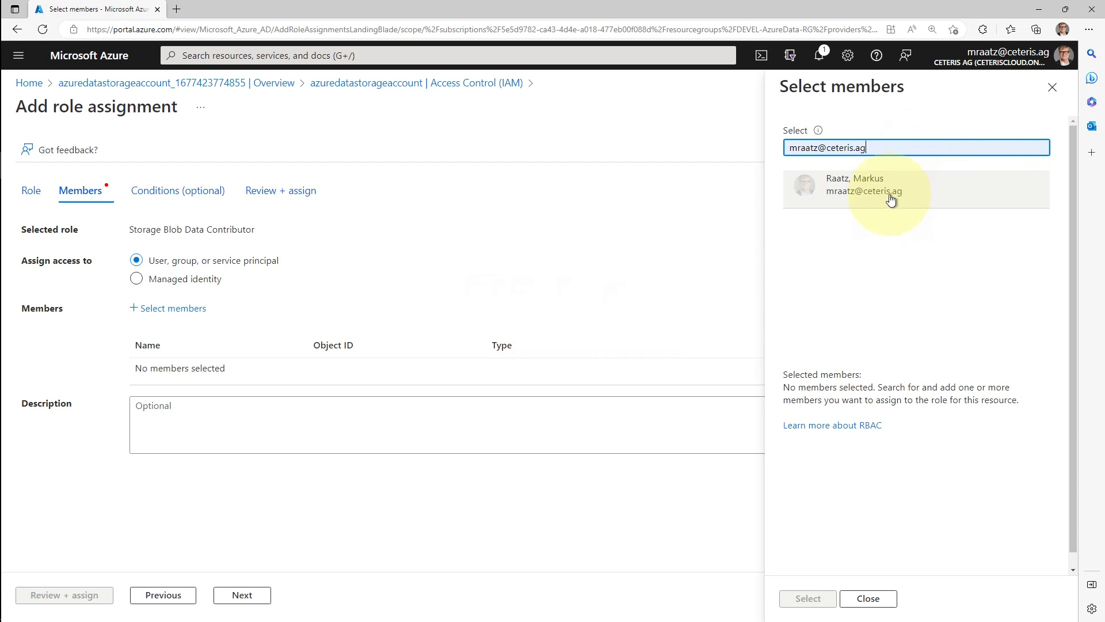
click(894, 197)
click(809, 598)
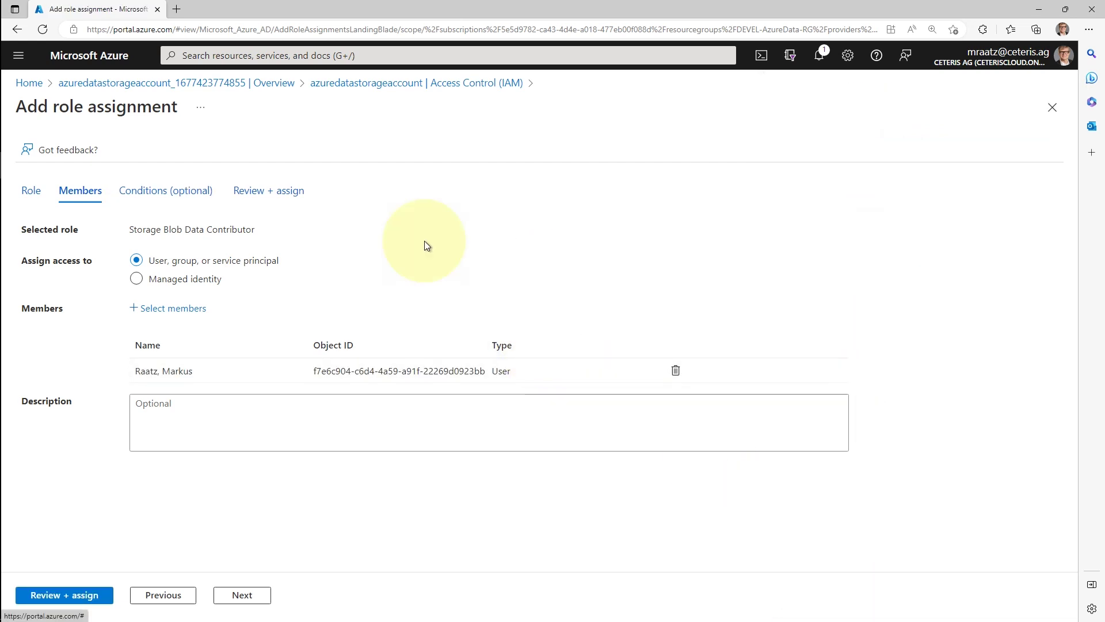
click(67, 595)
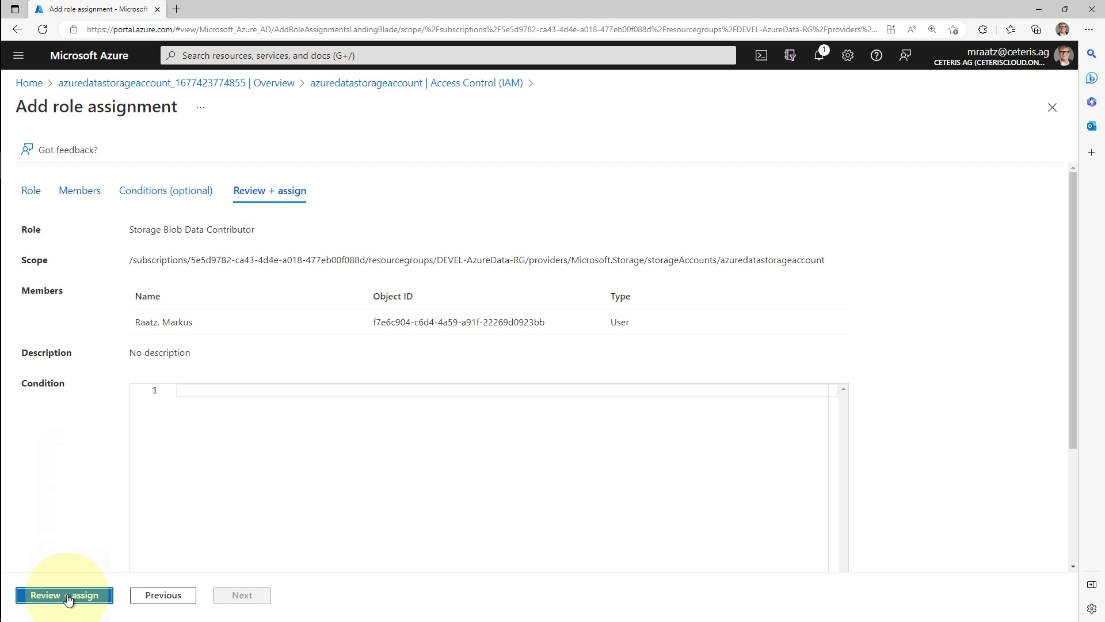
click(68, 597)
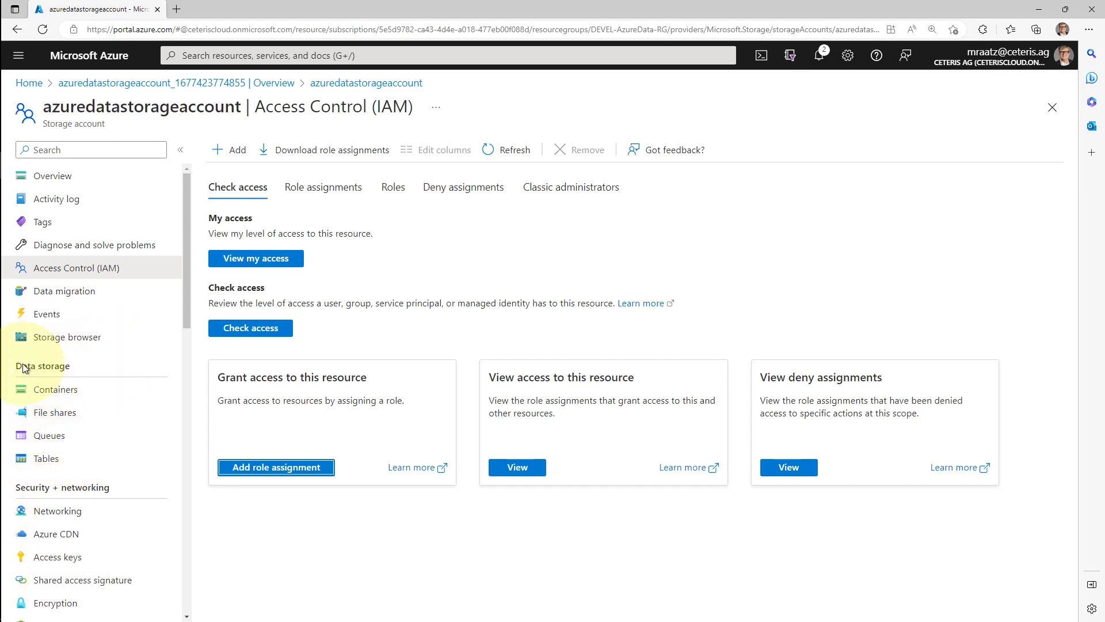
Create the private container azuredatacontainer under Containers and open its overview
click(66, 393)
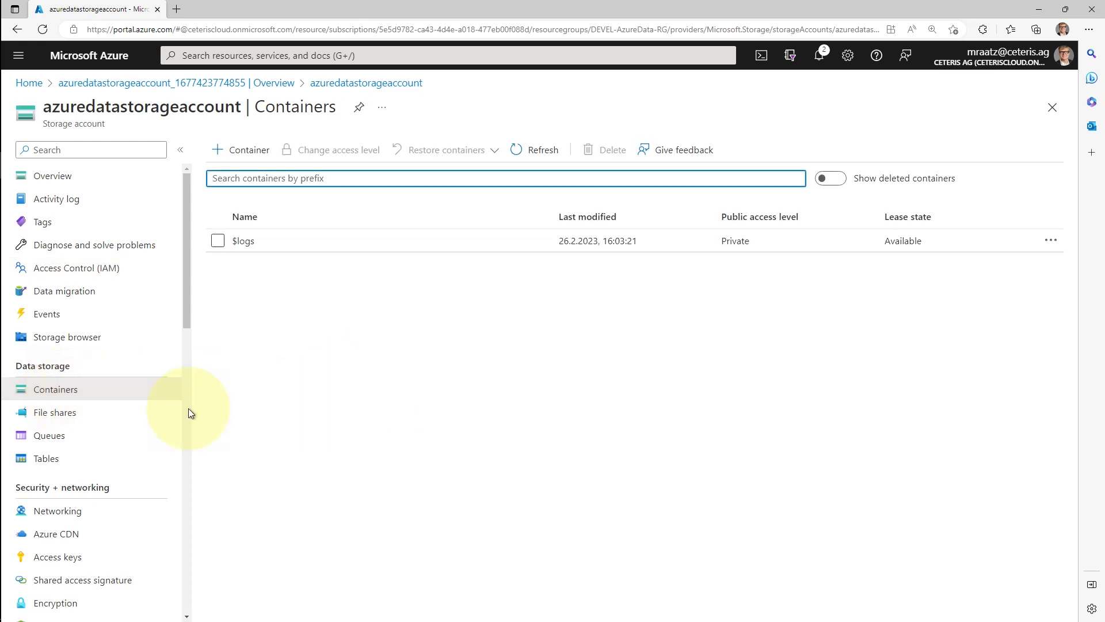
click(238, 163)
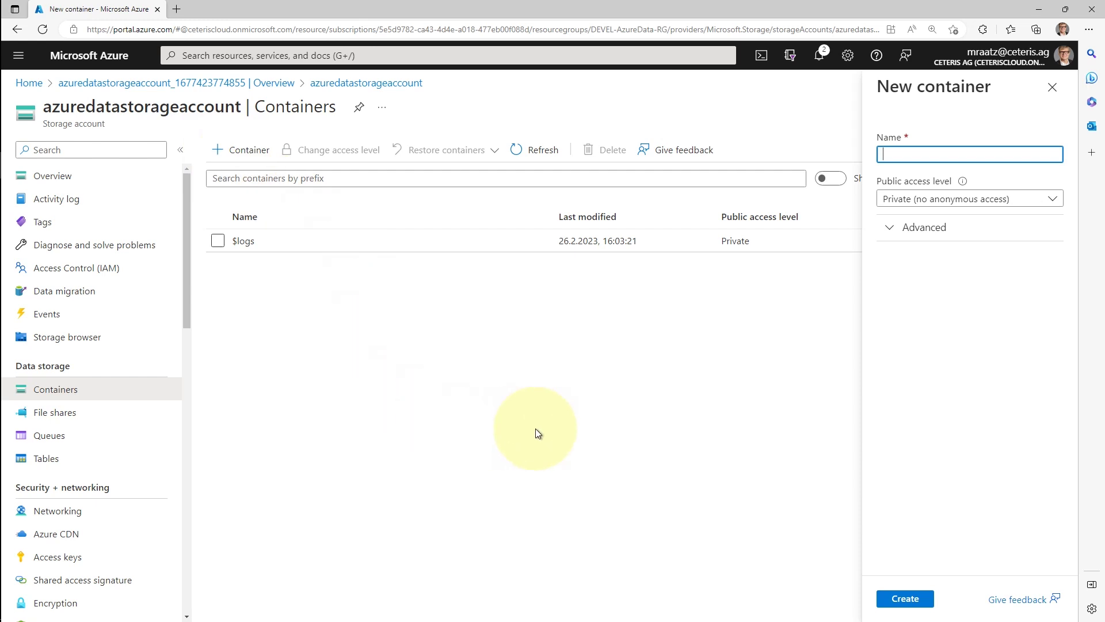
text(azu)
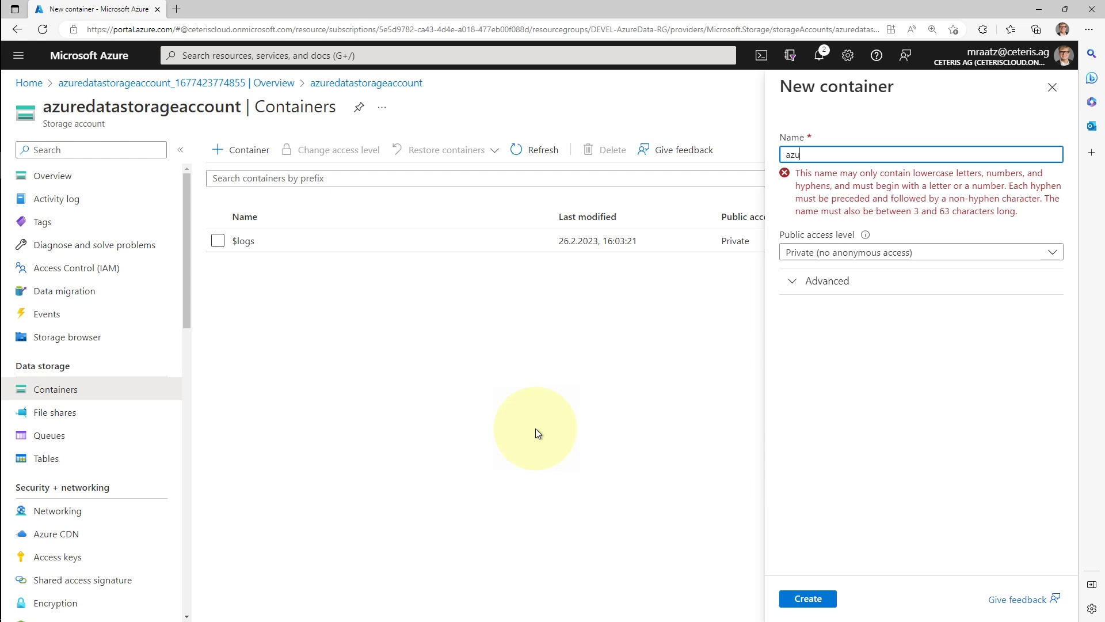
text(redatacontainer)
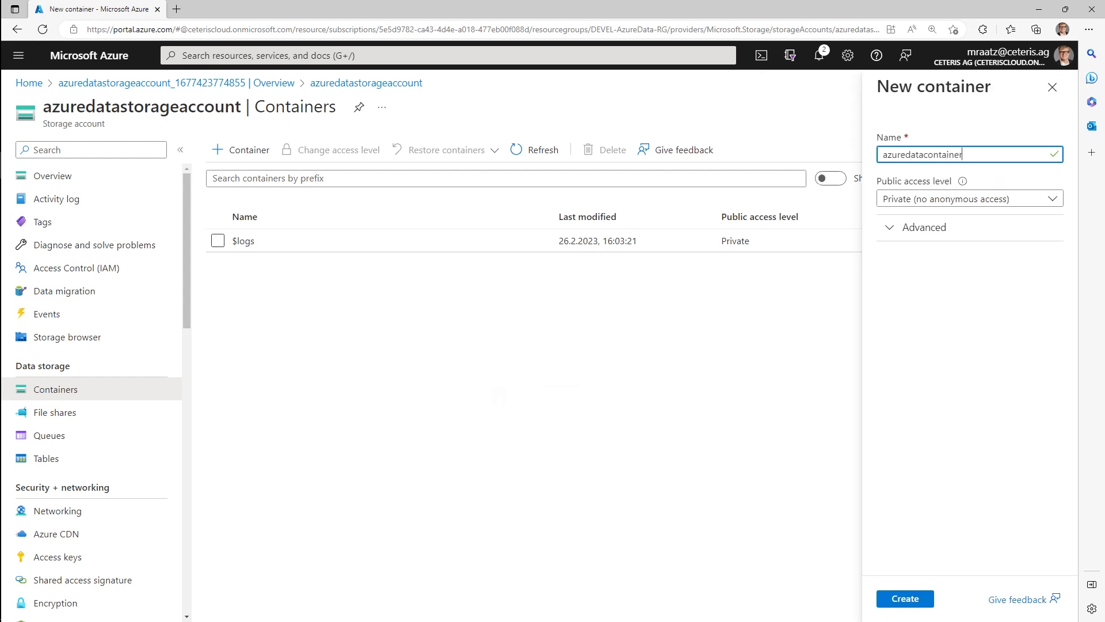
click(901, 598)
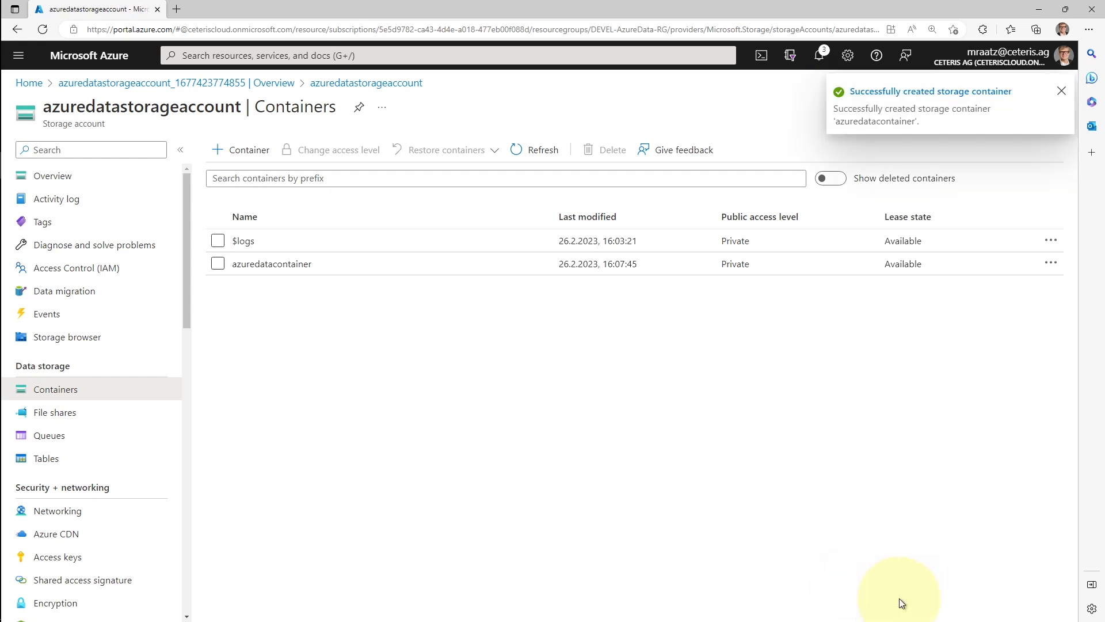
click(271, 264)
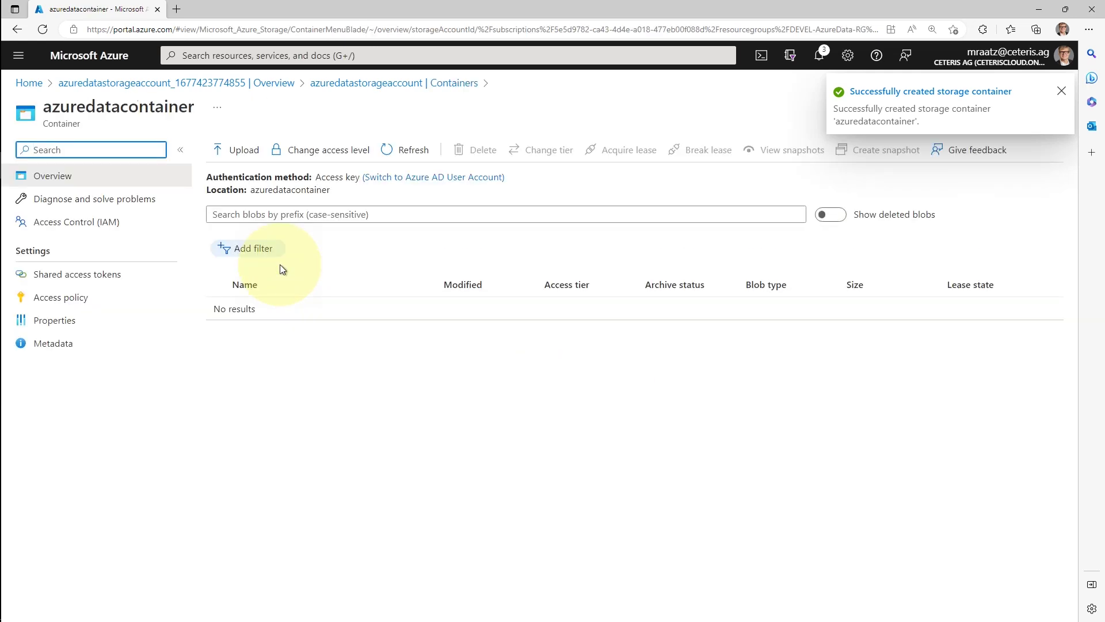
click(238, 154)
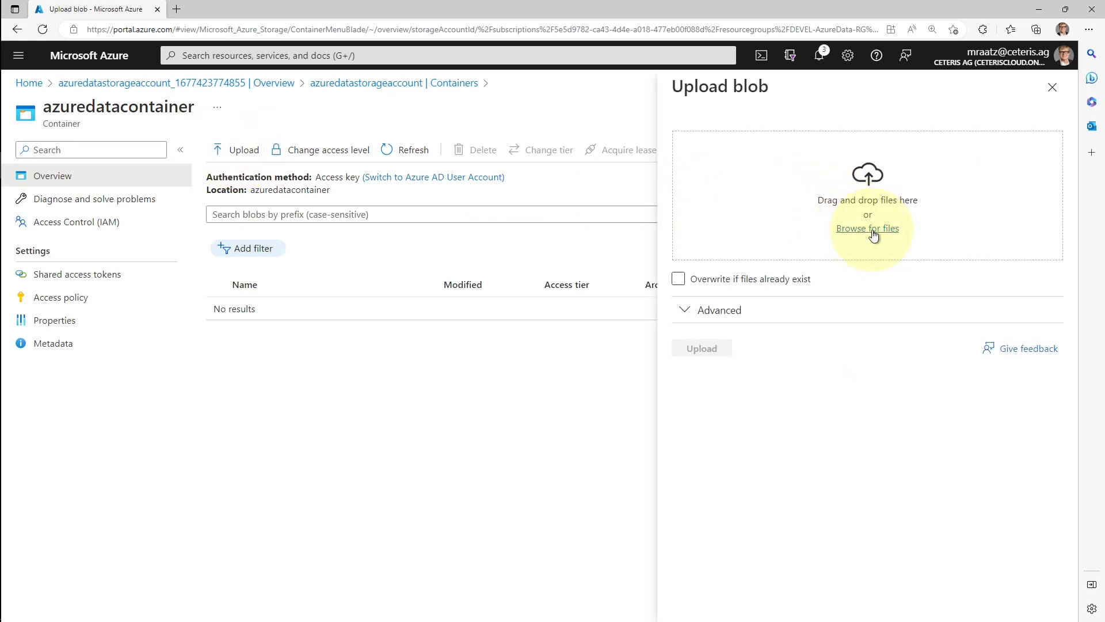
click(869, 229)
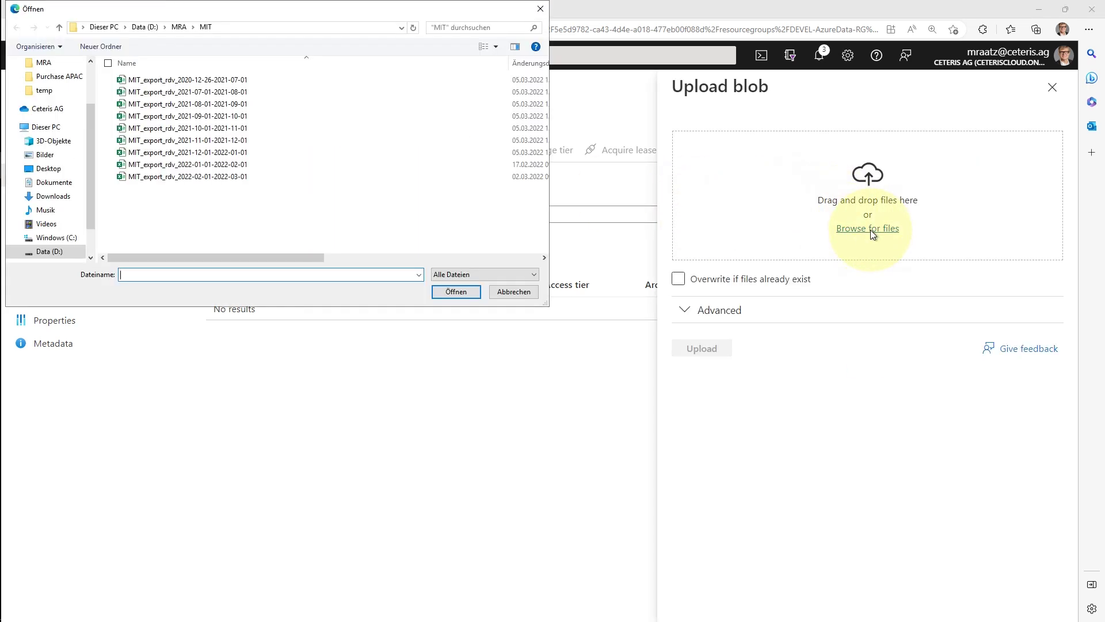
click(177, 77)
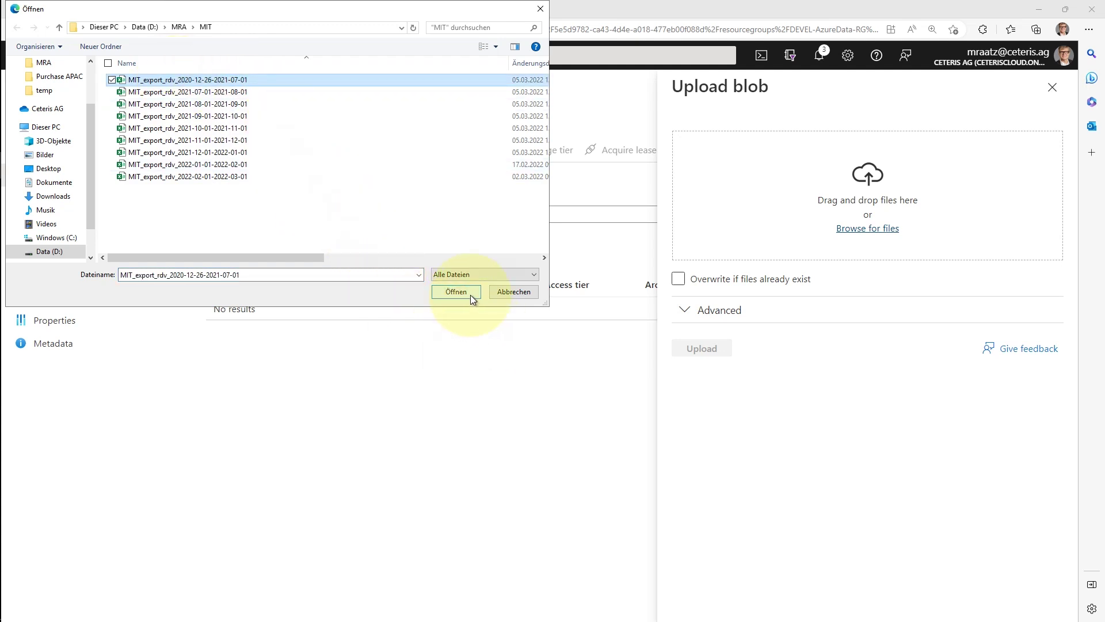
click(471, 295)
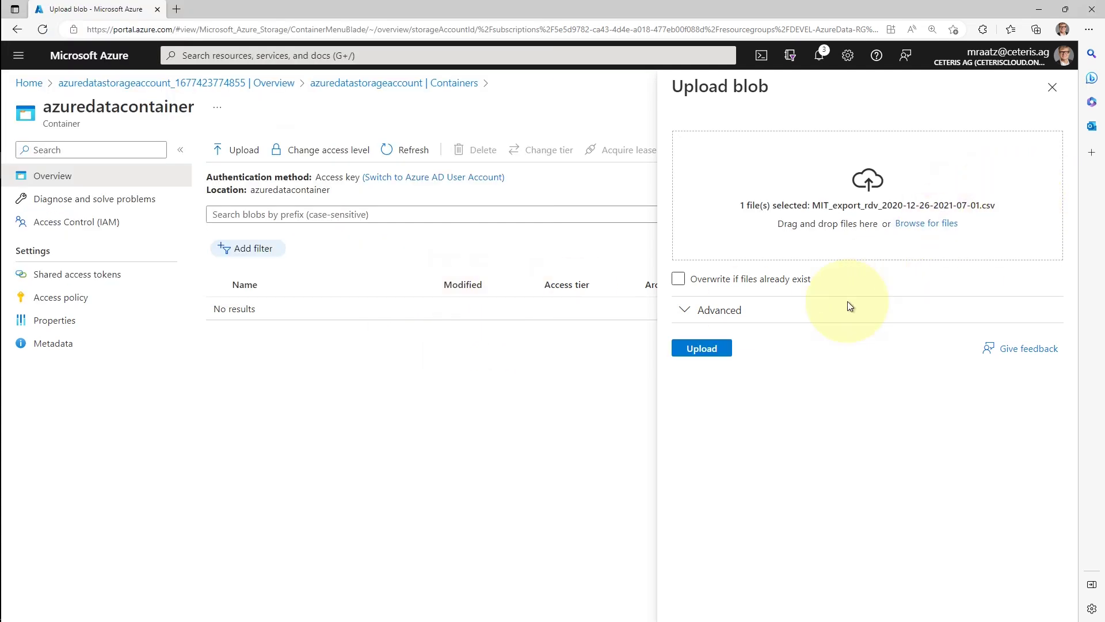
click(699, 351)
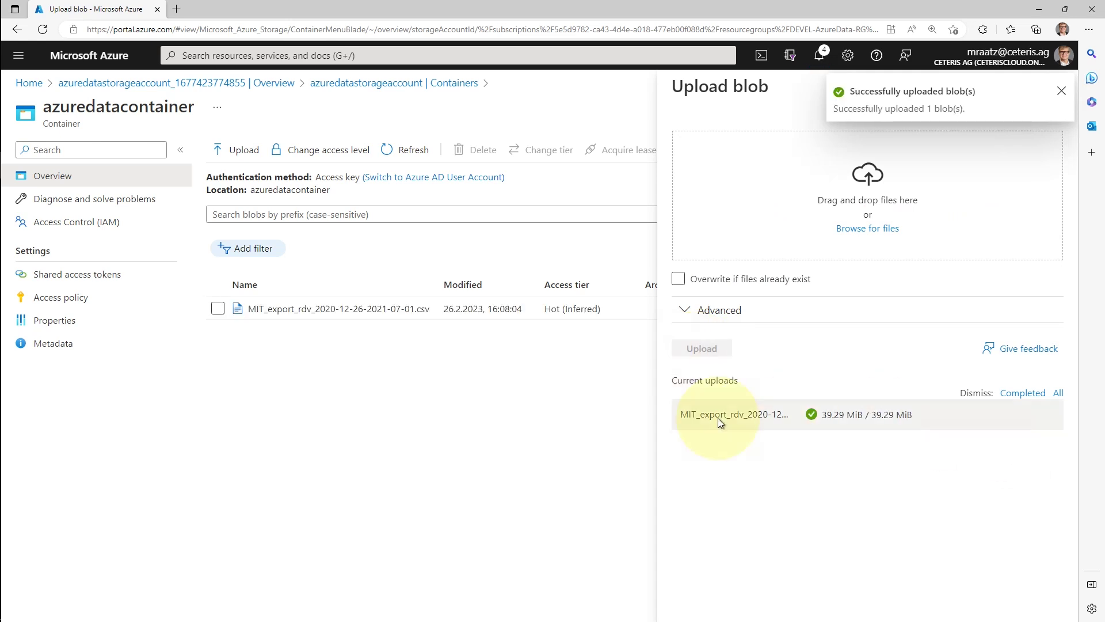
click(479, 401)
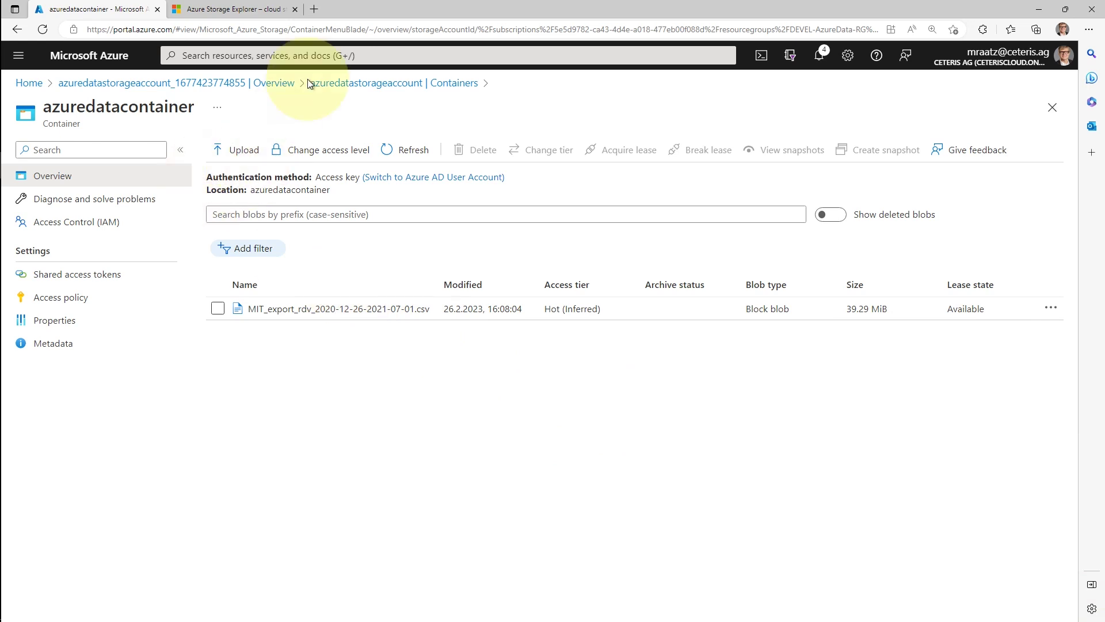
click(240, 11)
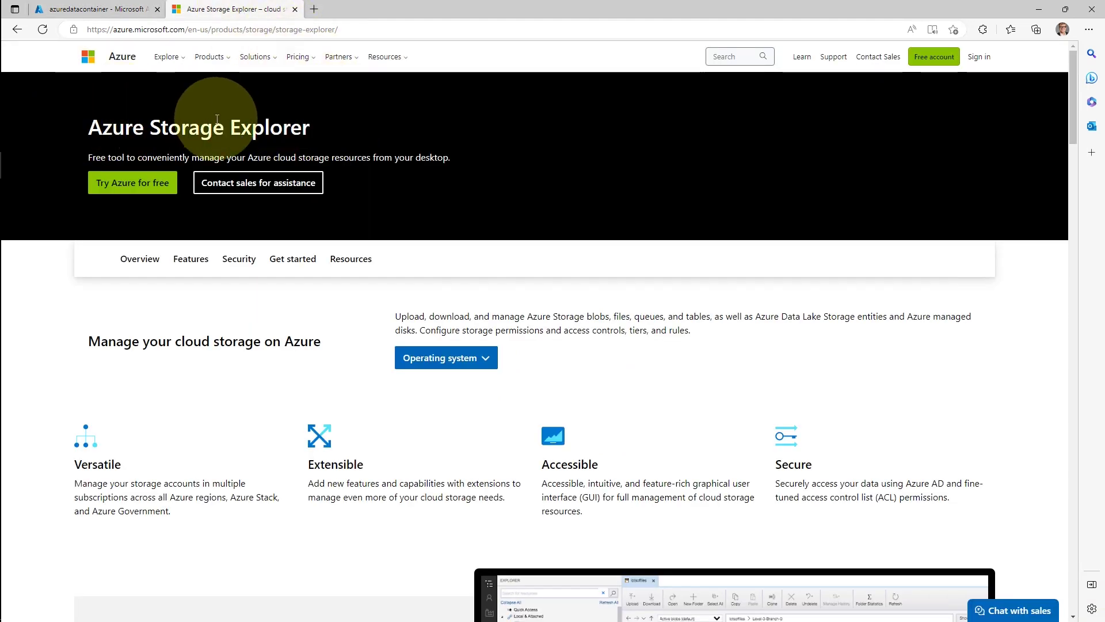
Choose Windows in the Operating system dropdown to download the Storage Explorer installer
click(446, 357)
click(448, 381)
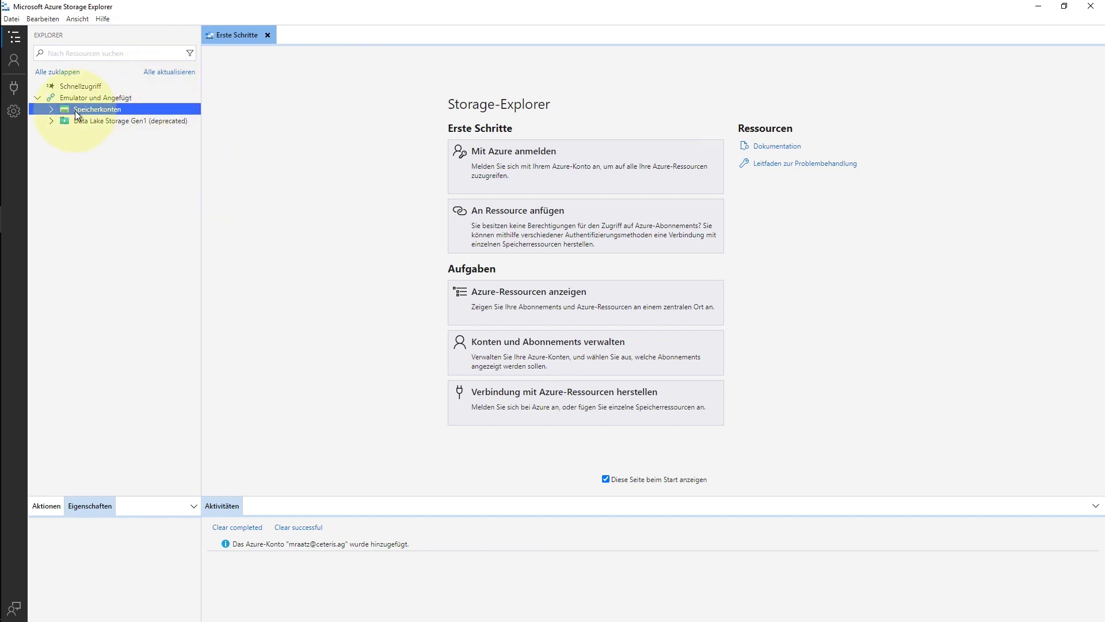
Start a single blob container connection using Azure AD with your account and tenant
click(51, 109)
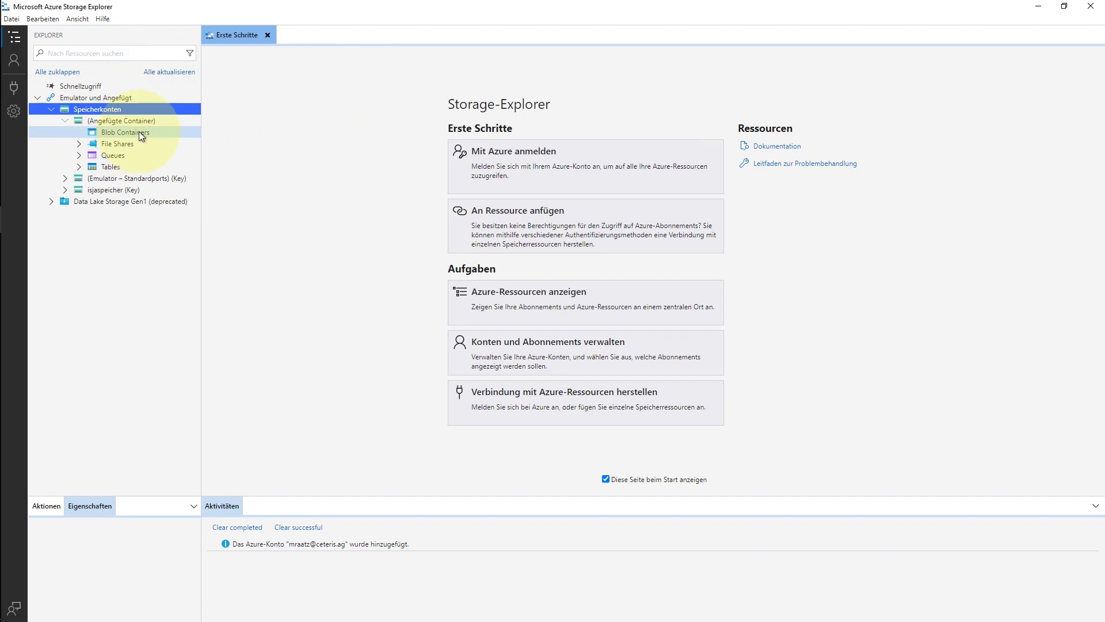
click(15, 92)
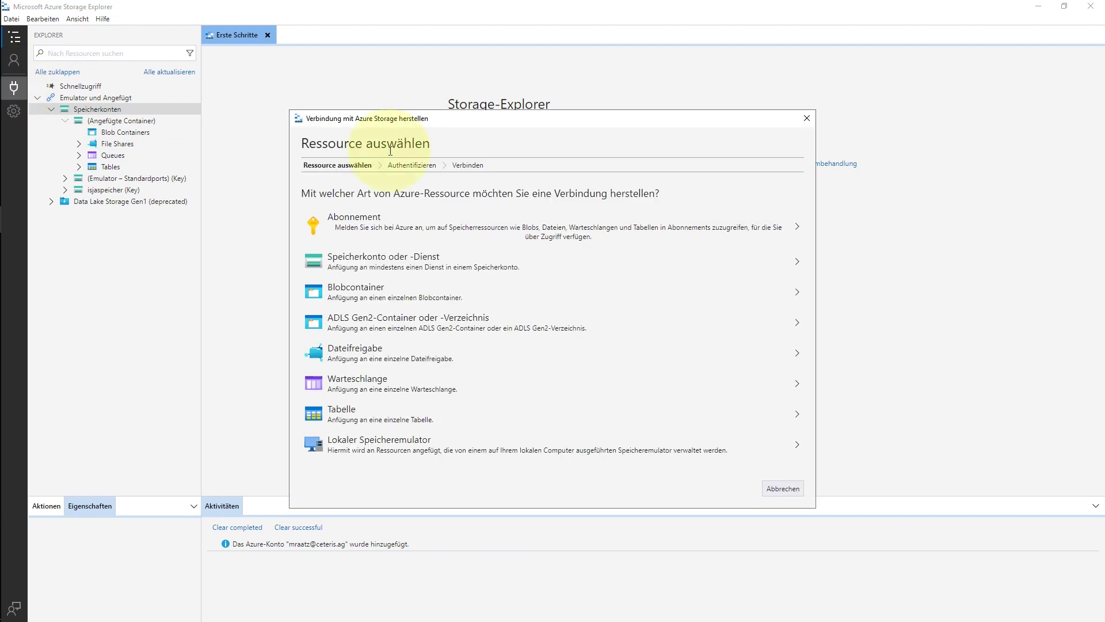
click(396, 291)
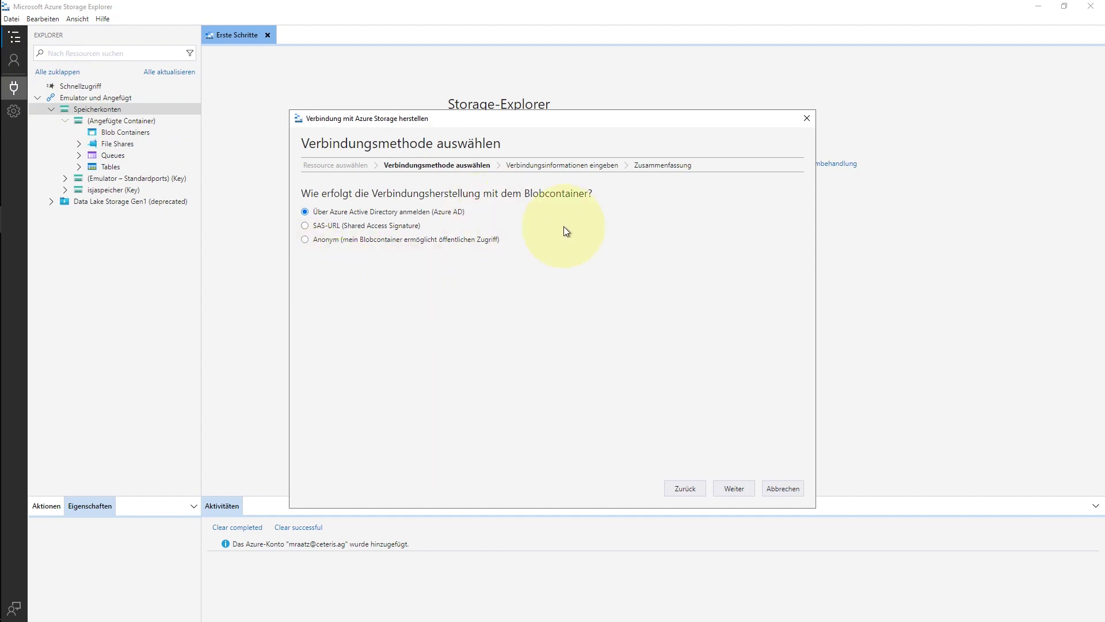
click(740, 488)
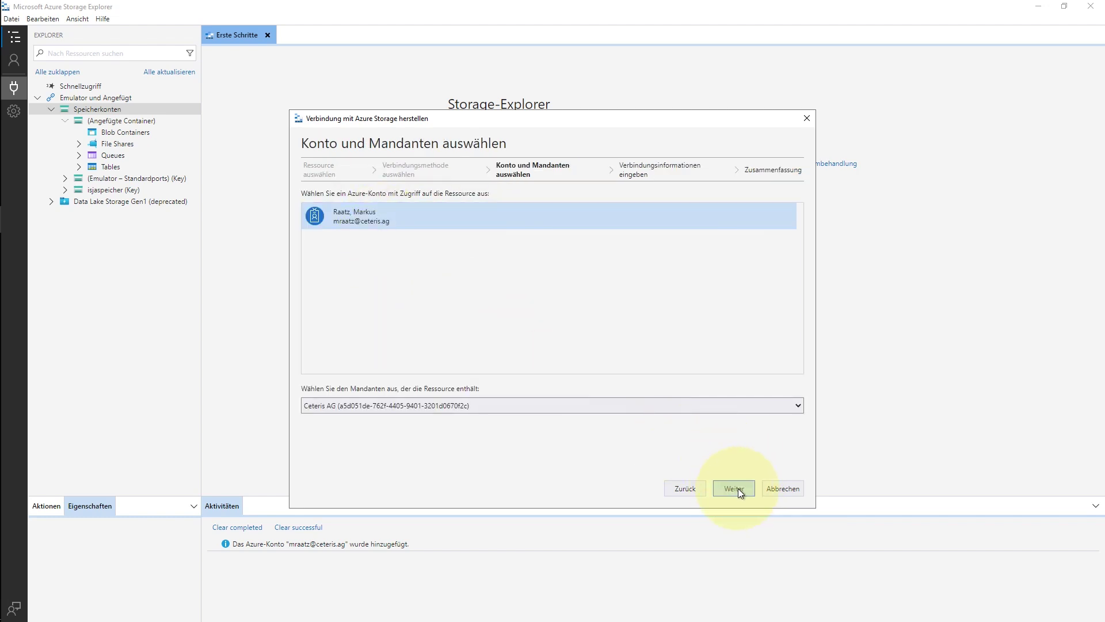
click(737, 488)
Set the connection's display name to Azure Data Container
click(364, 214)
click(358, 264)
click(353, 207)
click(378, 269)
click(336, 214)
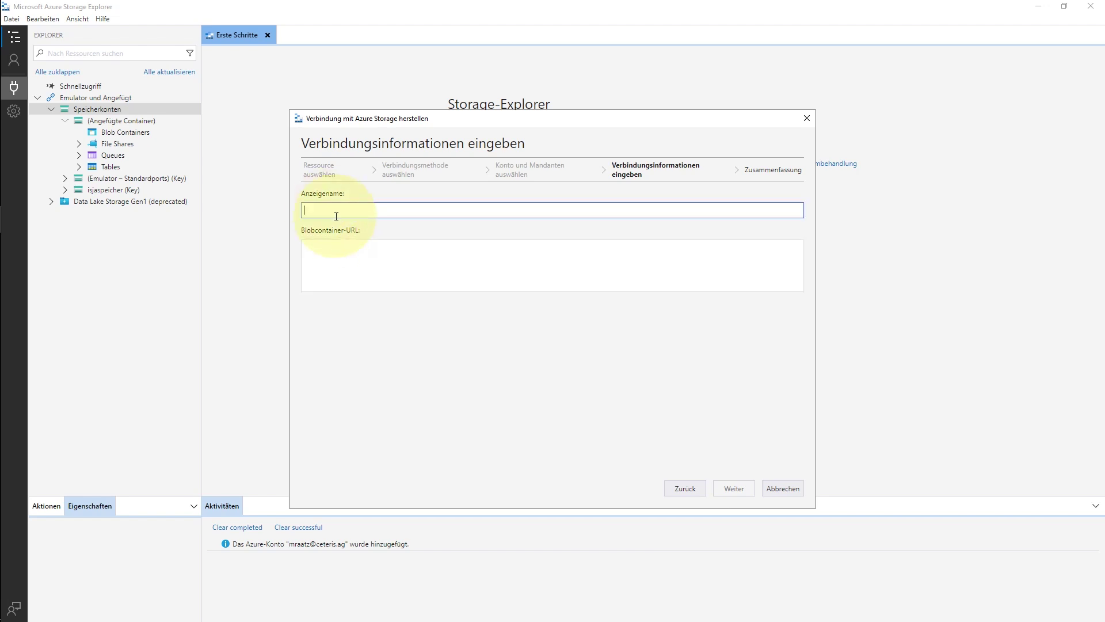
Name the connection 'Azure Data Container' and copy the azuredatacontainer URL from its Properties
text(Azure Data Container)
click(364, 256)
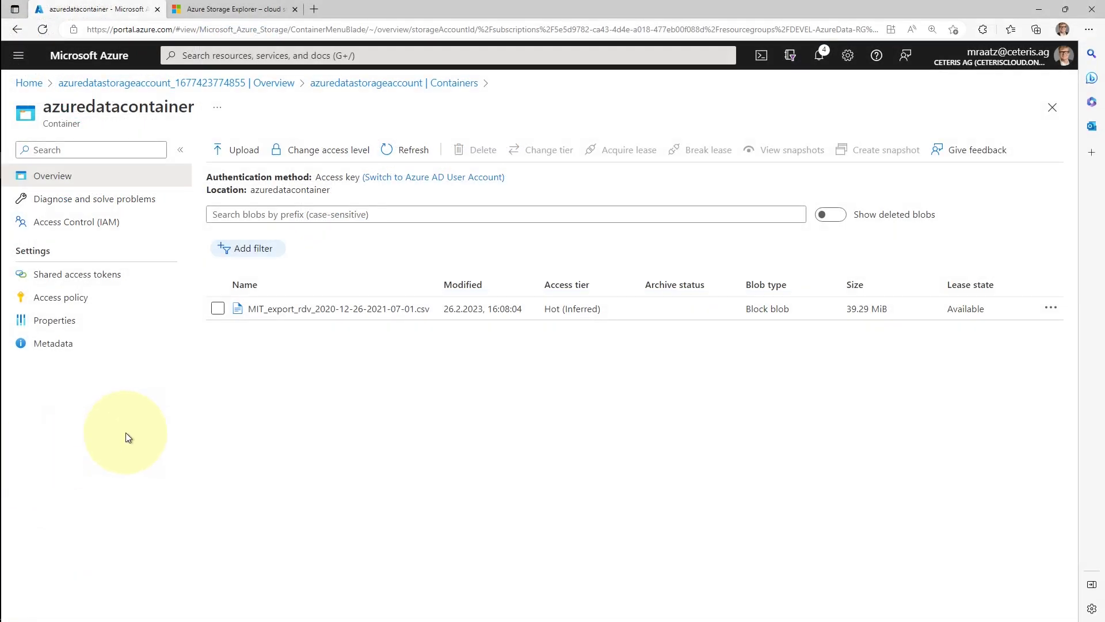
click(61, 326)
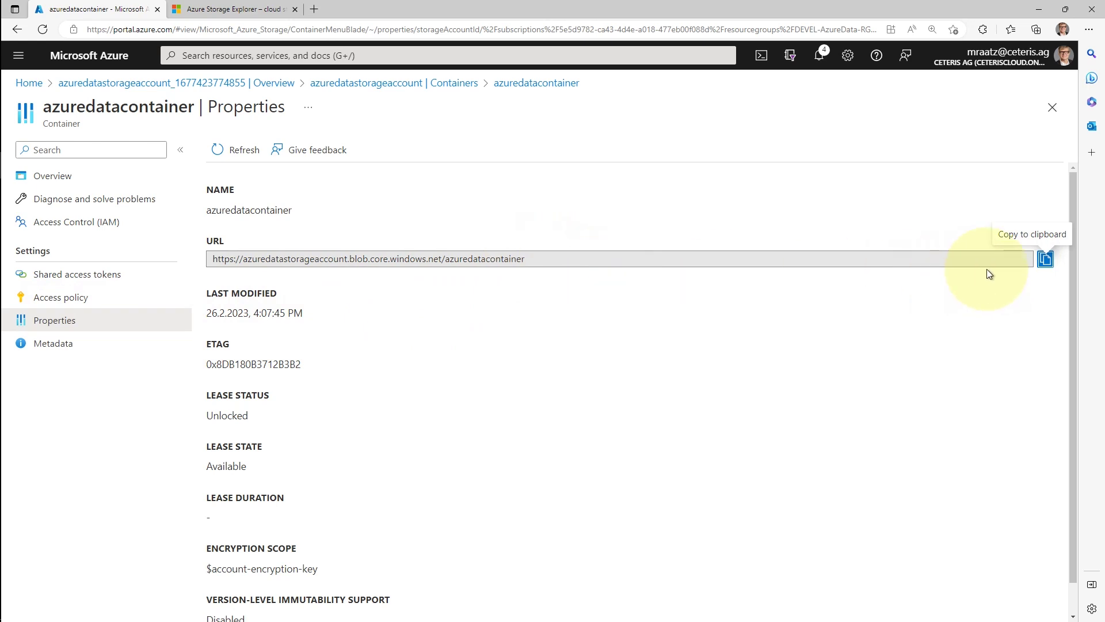
click(1046, 261)
click(1046, 261)
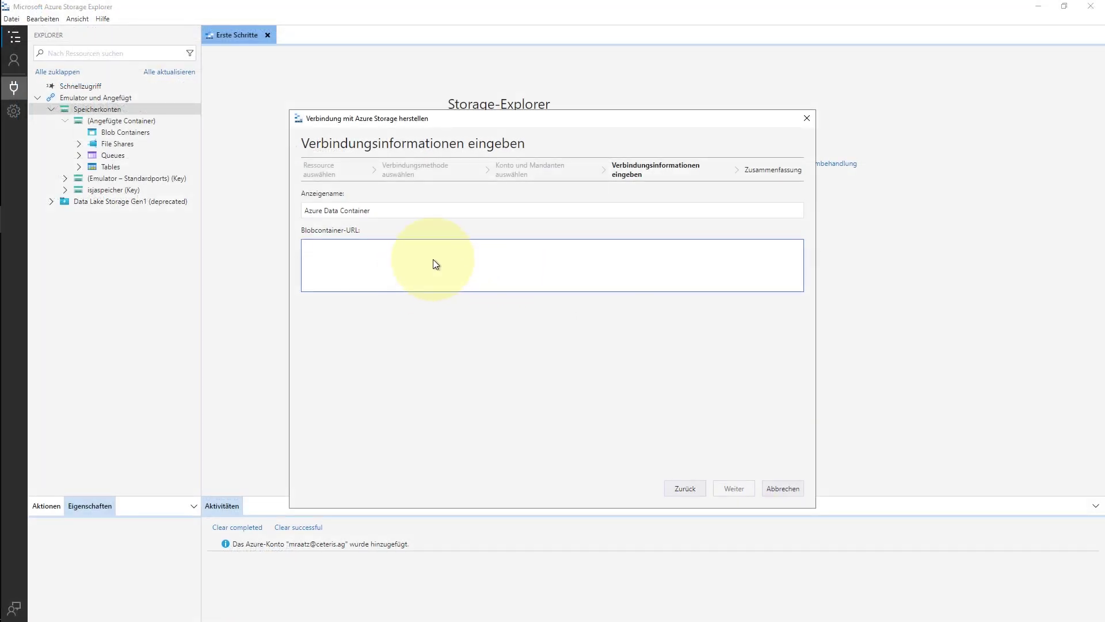
Paste the azuredatacontainer URL into Blobcontainer-URL and connect through the summary step
key(ctrl+v)
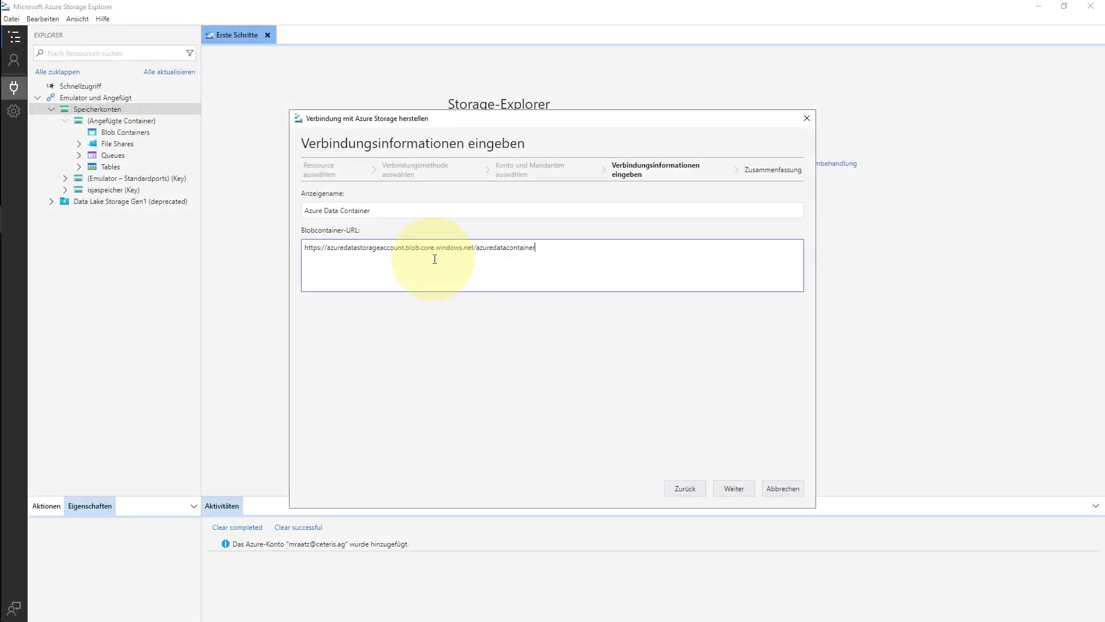
click(746, 490)
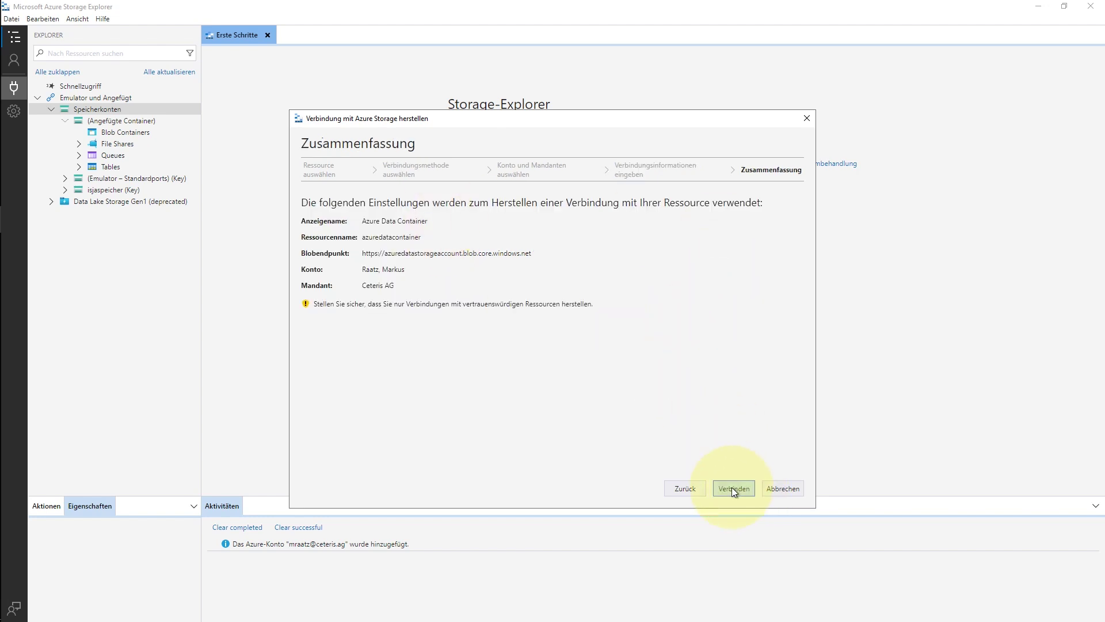
click(732, 487)
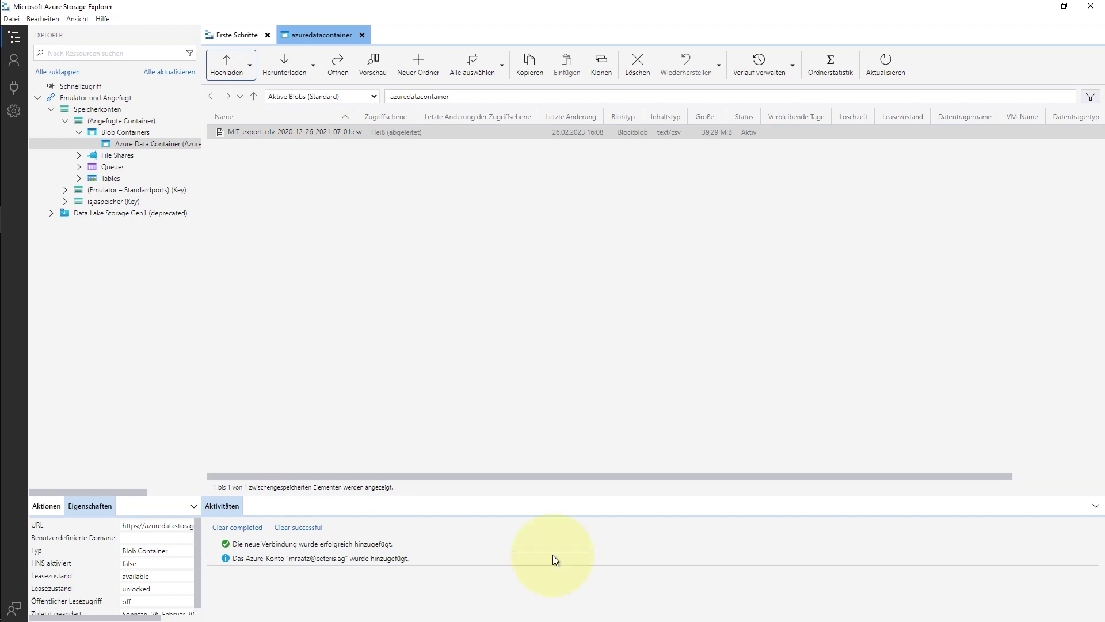
Choose all nine MIT_export_rdv CSV files from D:\MRA\MIT in the Dateien hochladen dialog
click(250, 66)
click(234, 104)
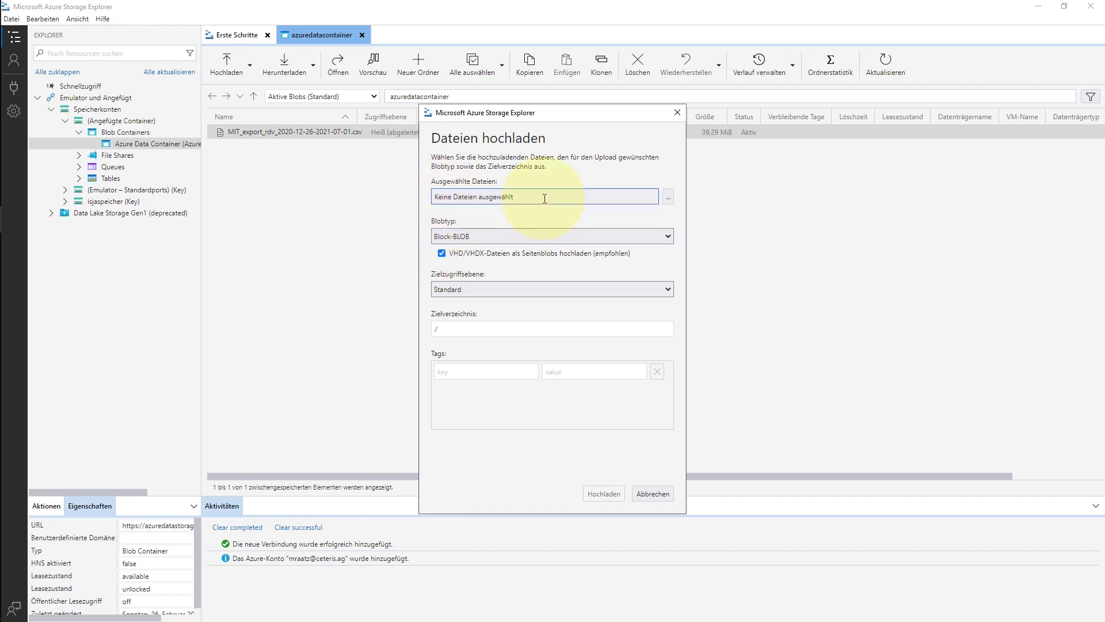
click(669, 197)
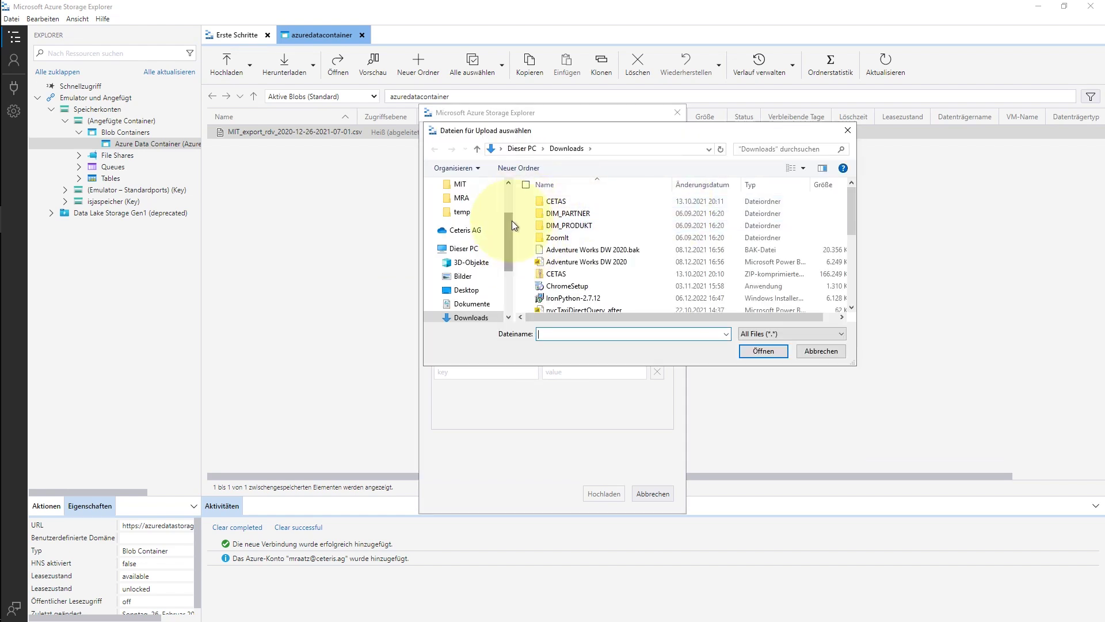
click(462, 197)
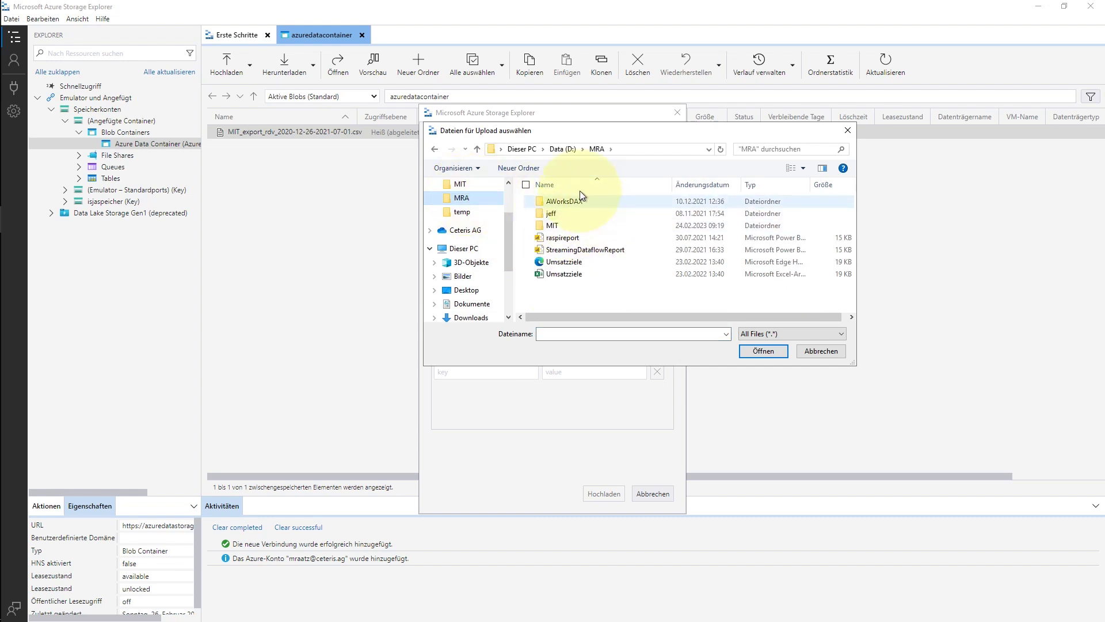
double_click(556, 225)
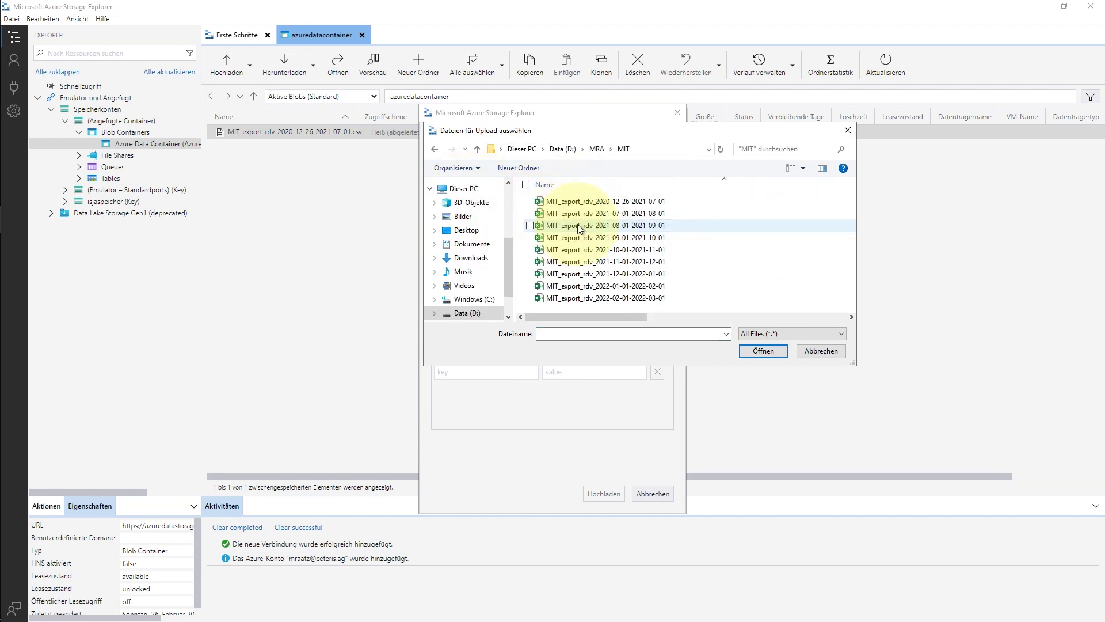
click(643, 202)
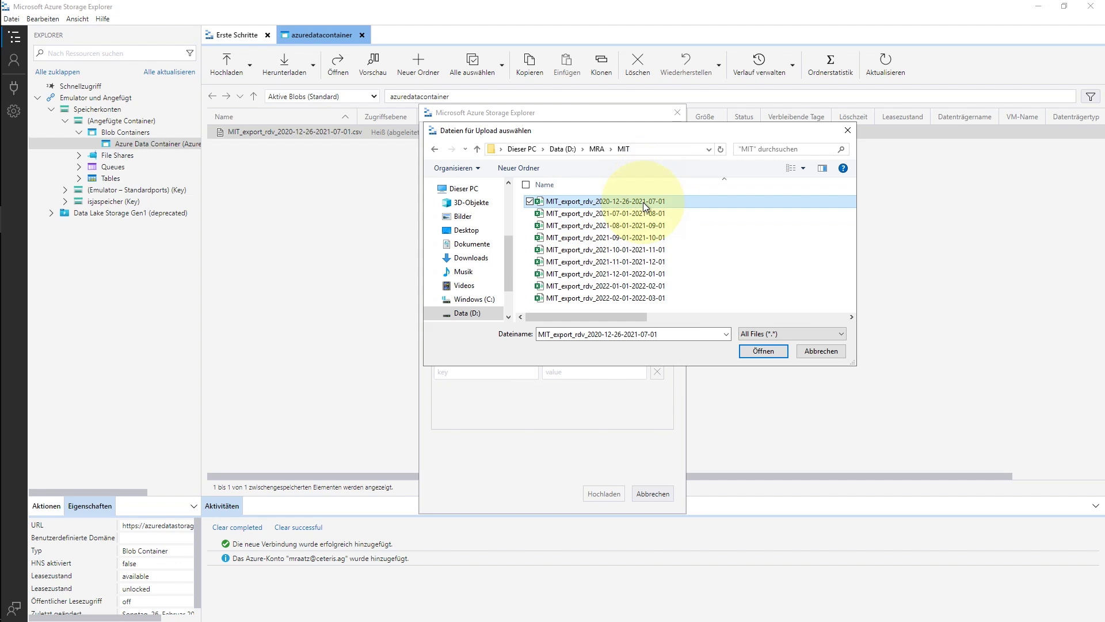
shift+click(627, 297)
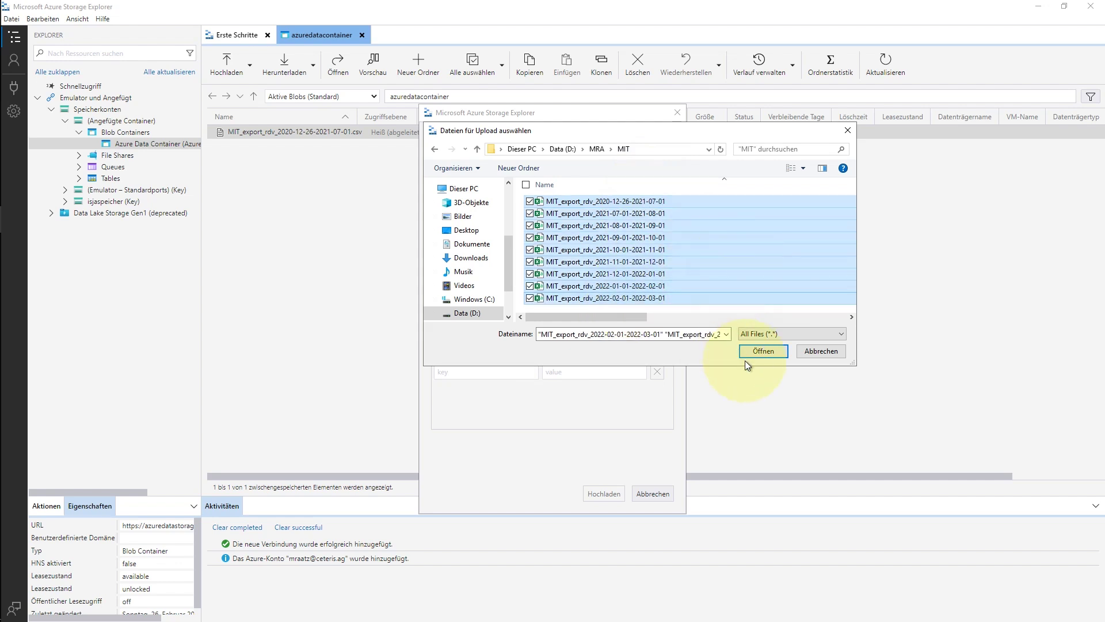
click(765, 352)
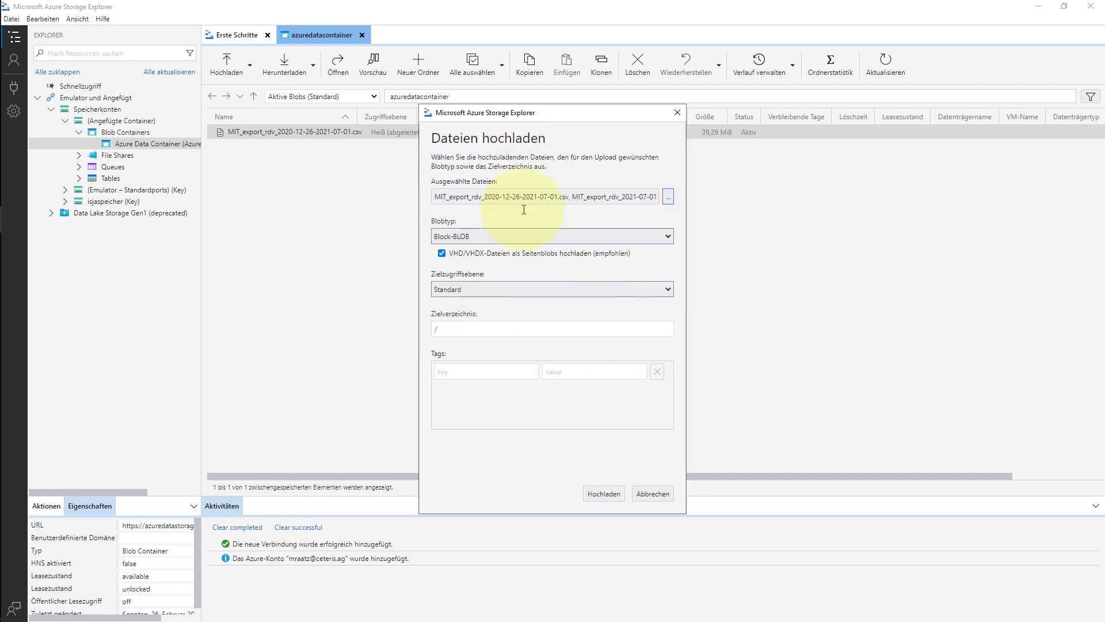
Upload the files with Nicht hochladen applied to all conflicts, then copy the AzCopy command
click(604, 493)
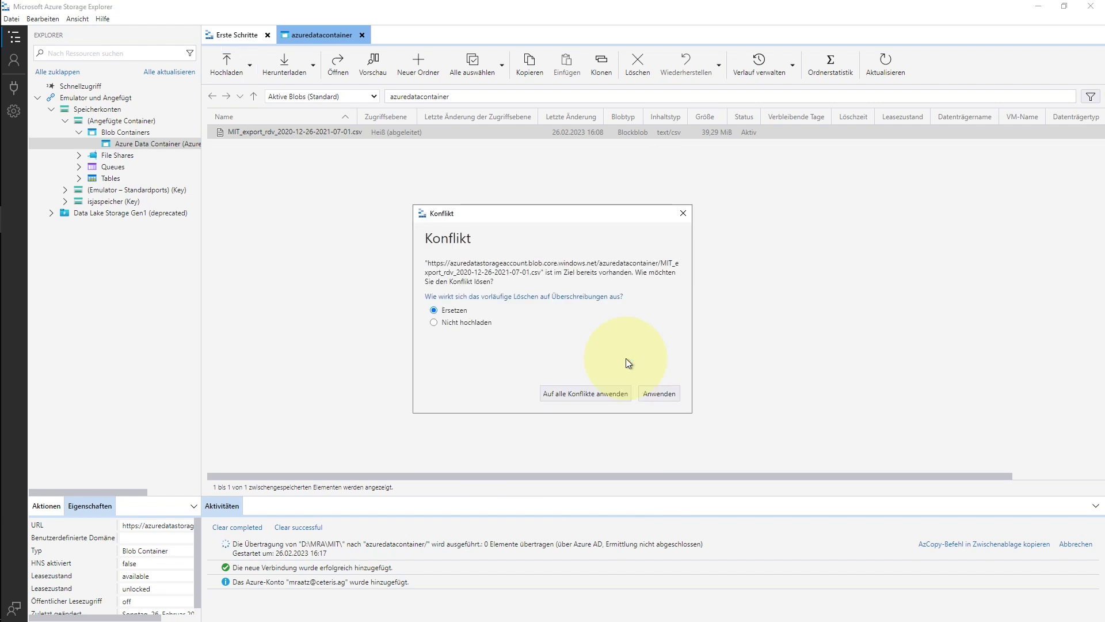
click(485, 324)
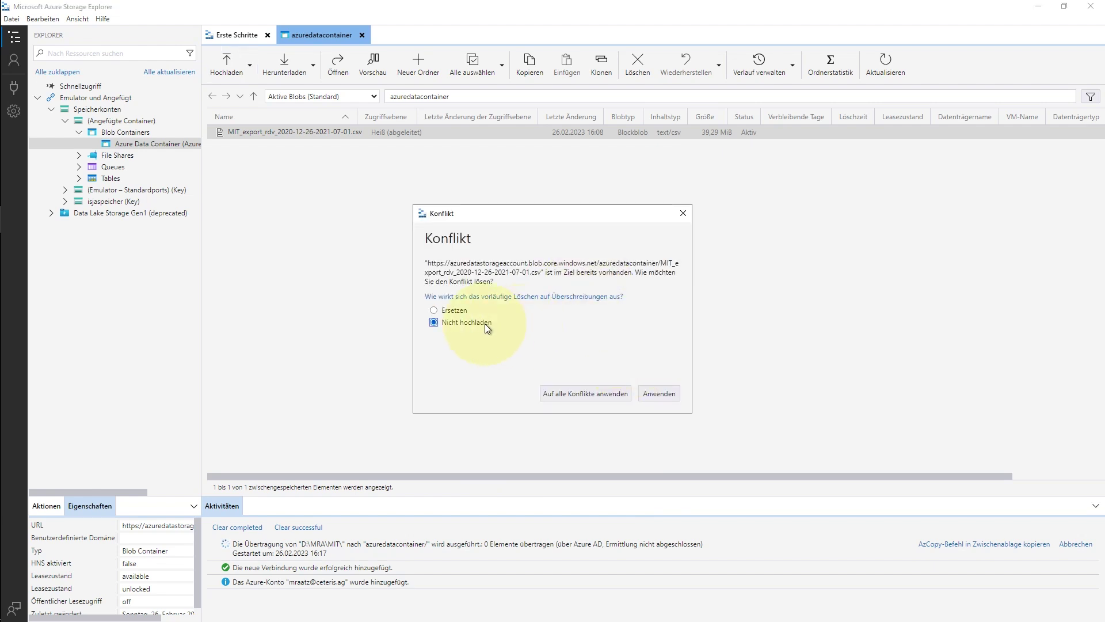
click(585, 396)
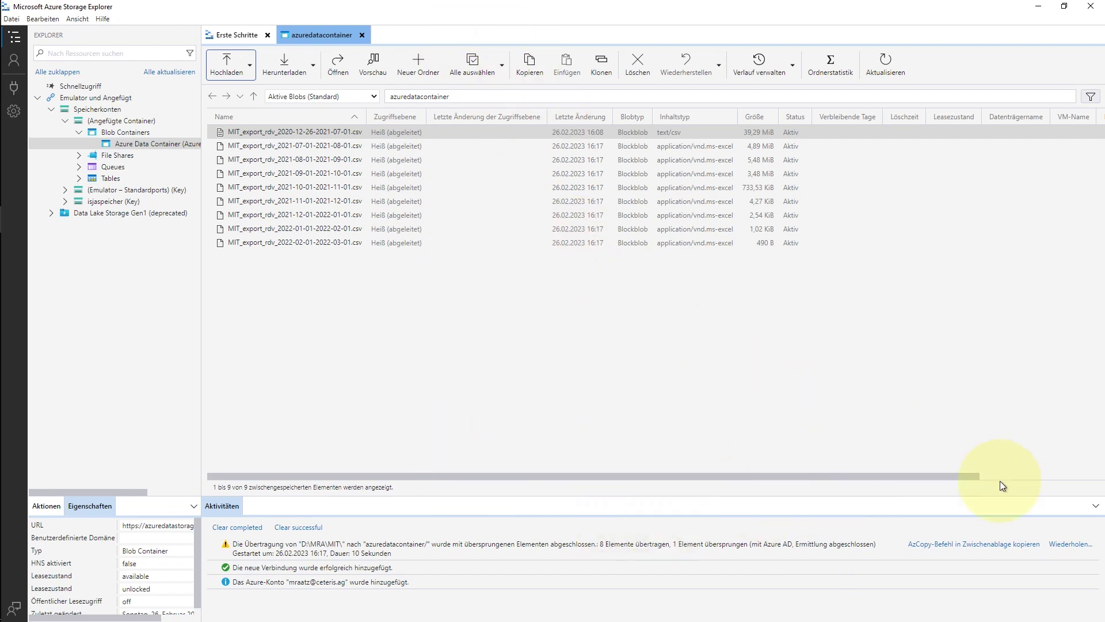
click(970, 544)
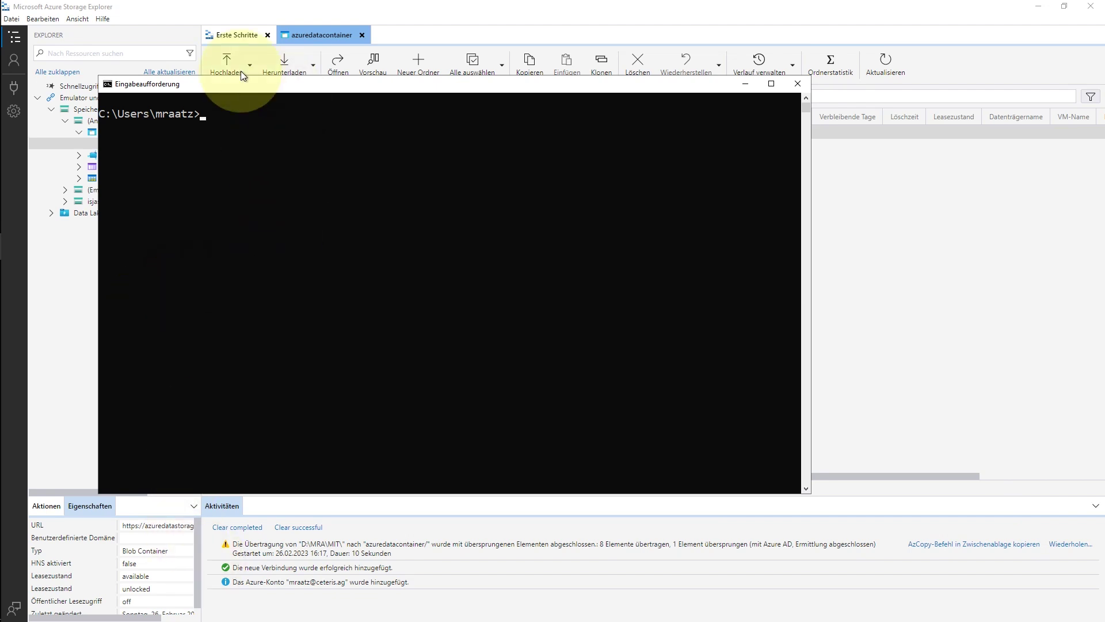
Paste the AzCopy upload command into Command Prompt, then run azcopy --help
click(241, 118)
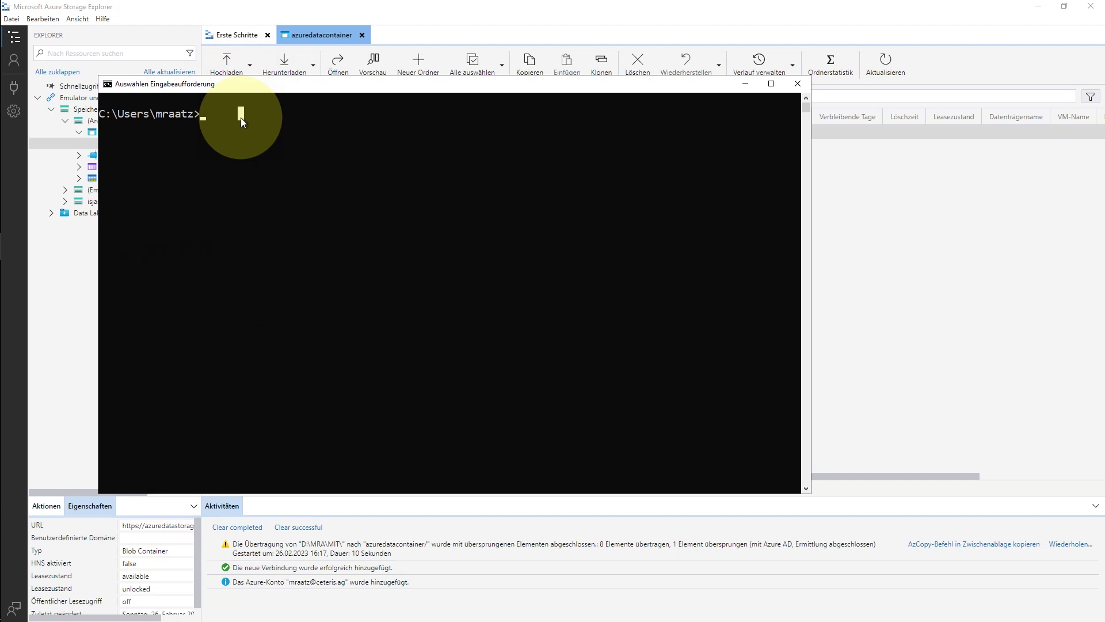
key(ctrl+v)
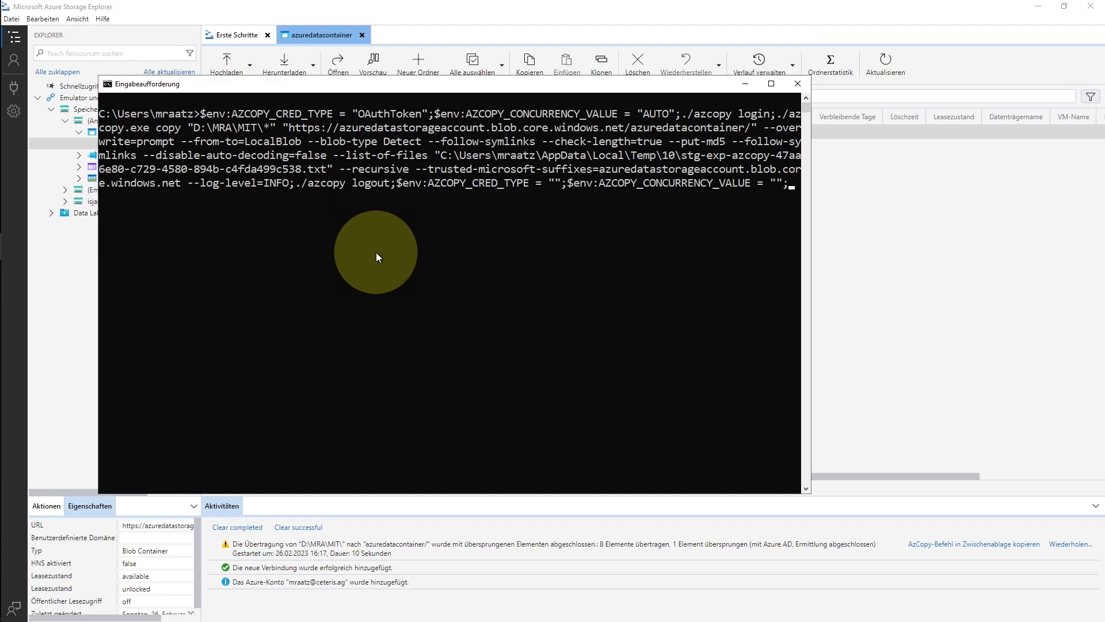
key(Return)
text(az)
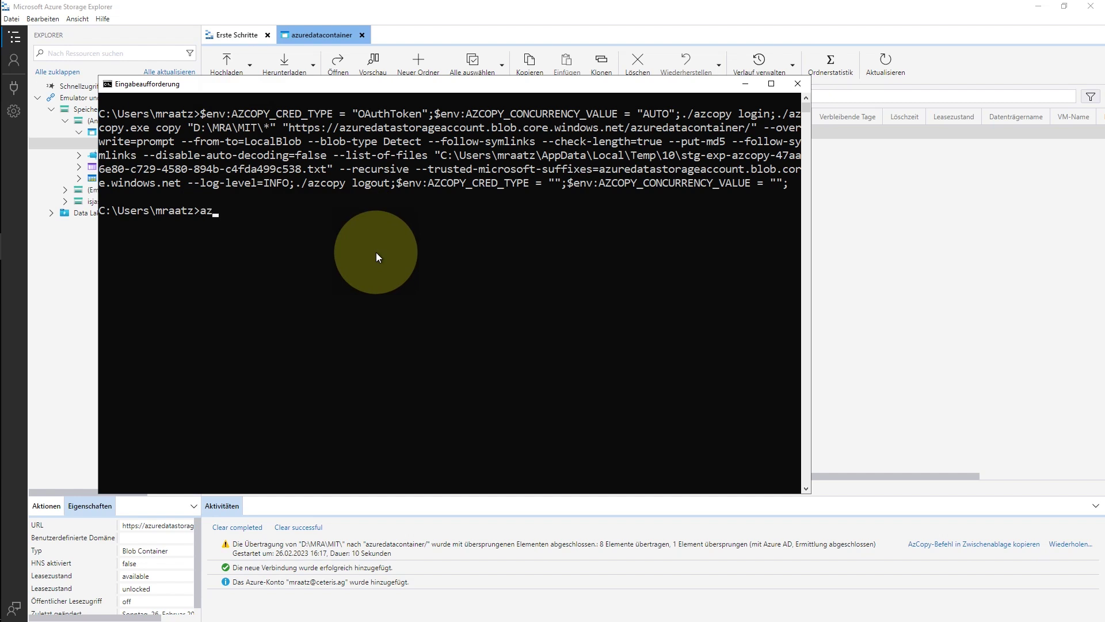
text(copy --help)
key(Return)
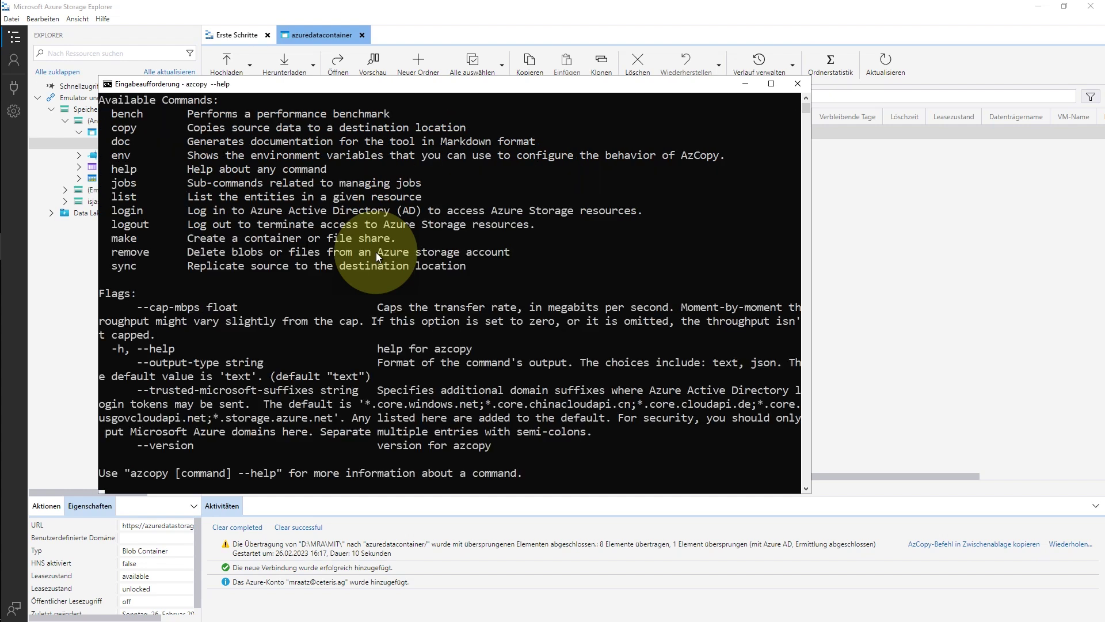